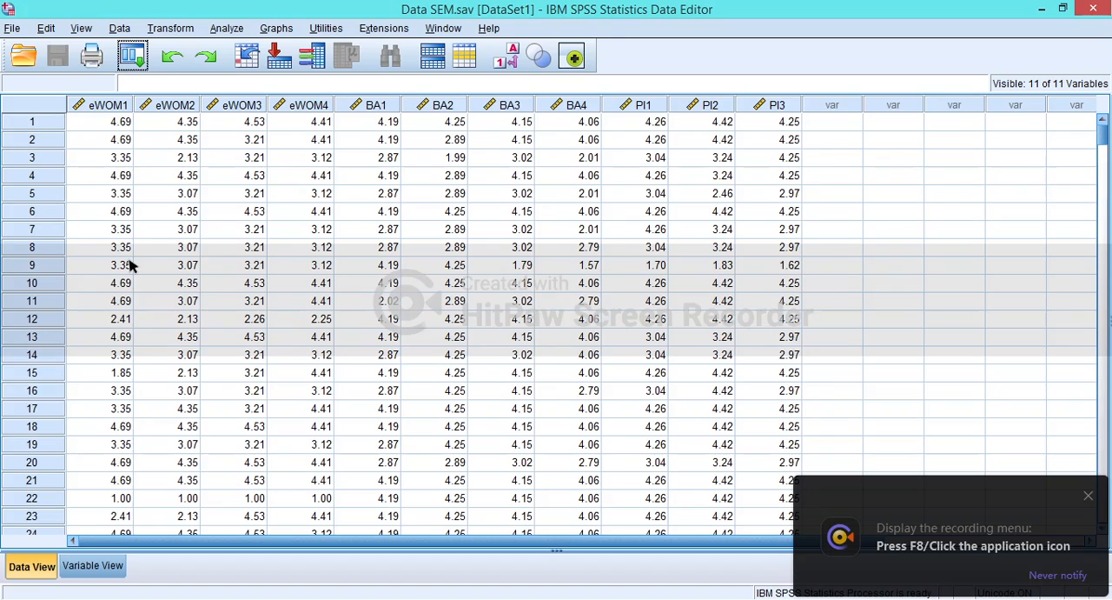
- Close the SPSS output without saving it and switch to the empty Amos path diagram, dismissing the recorder notification
key("alt+Tab")
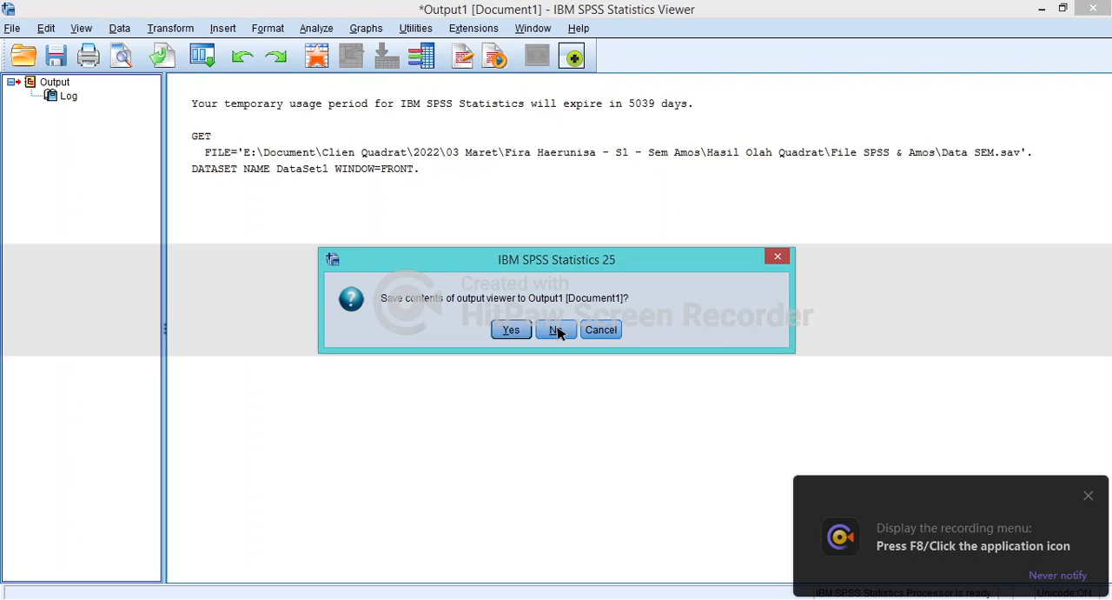
left_click(557, 331)
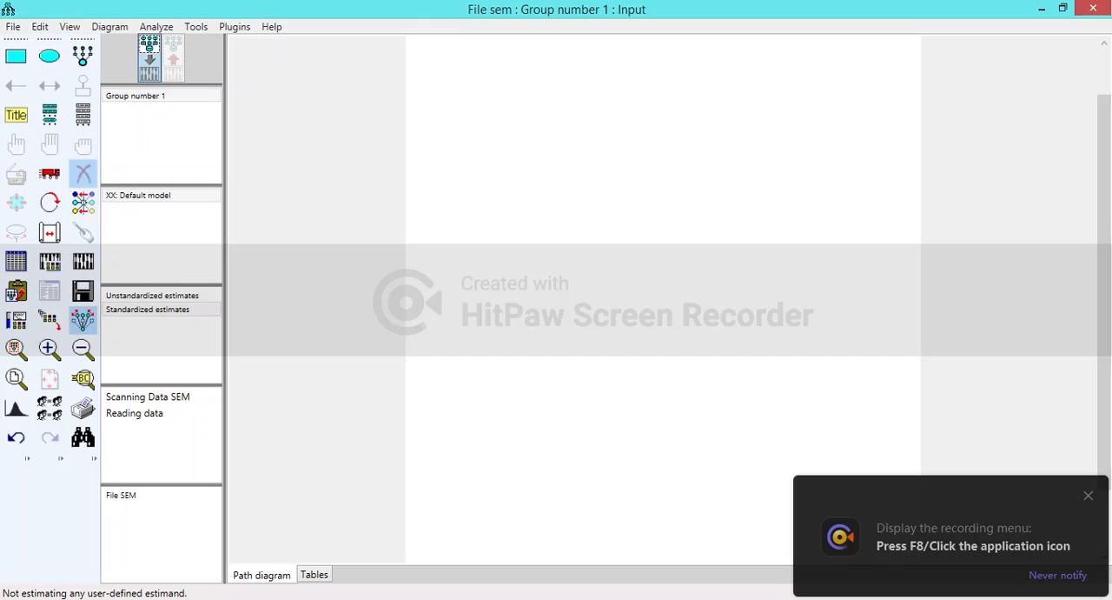
left_click(898, 499)
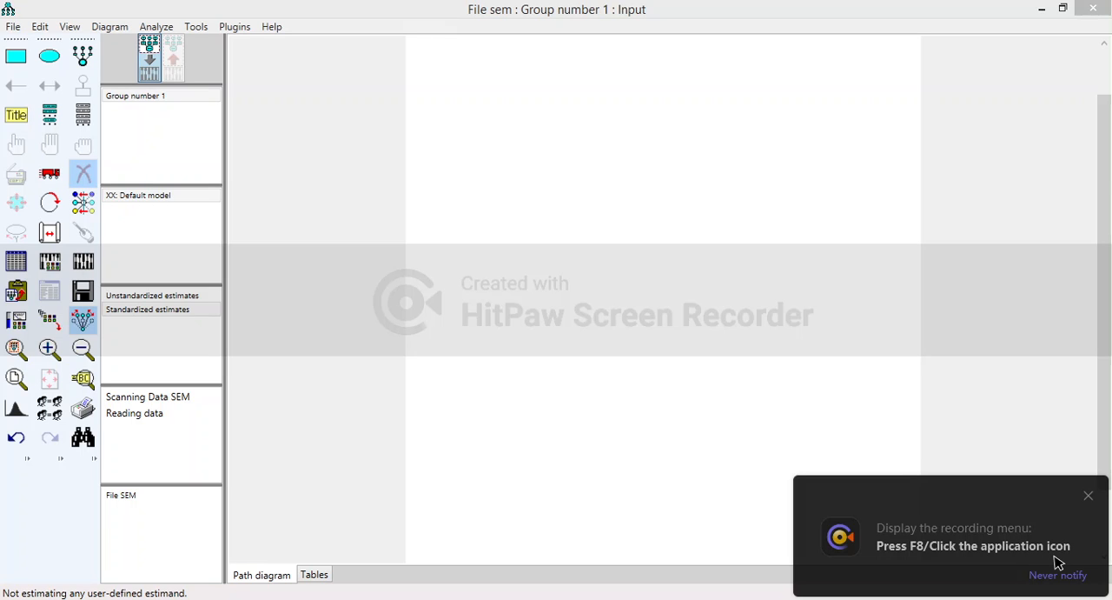
left_click(1091, 499)
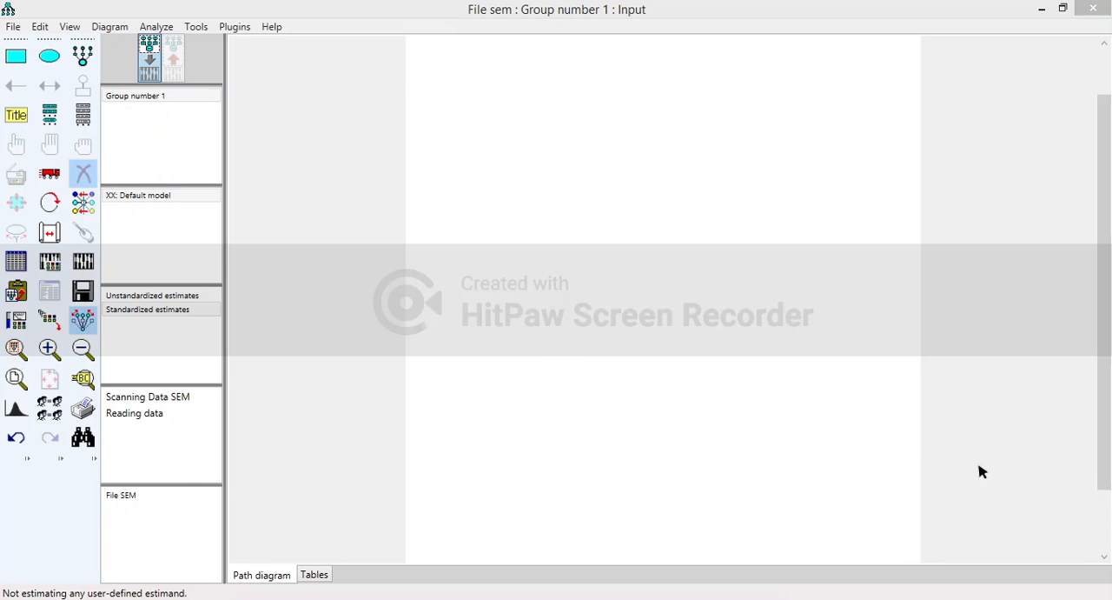
left_click(557, 352)
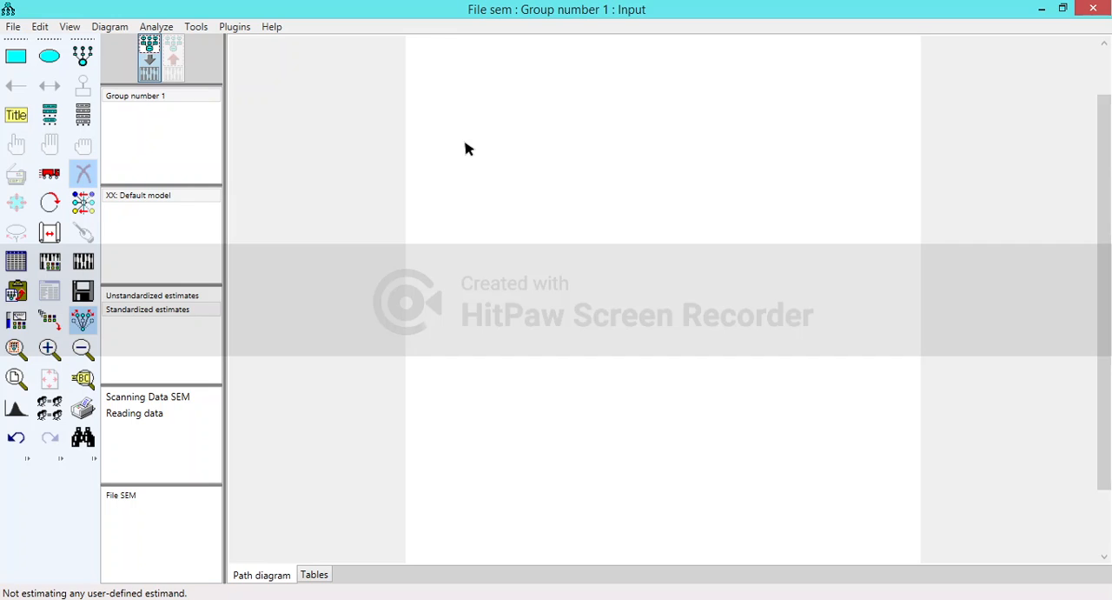
- Draw a latent variable with four indicators and their error terms in the upper left of the drawing page
left_click(85, 57)
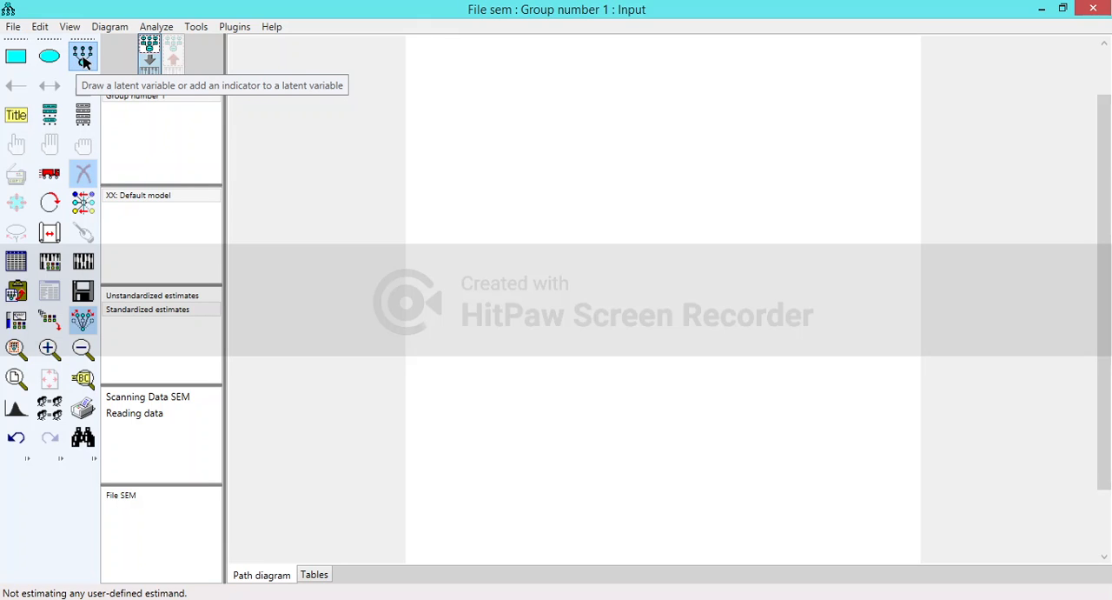
left_click(499, 200)
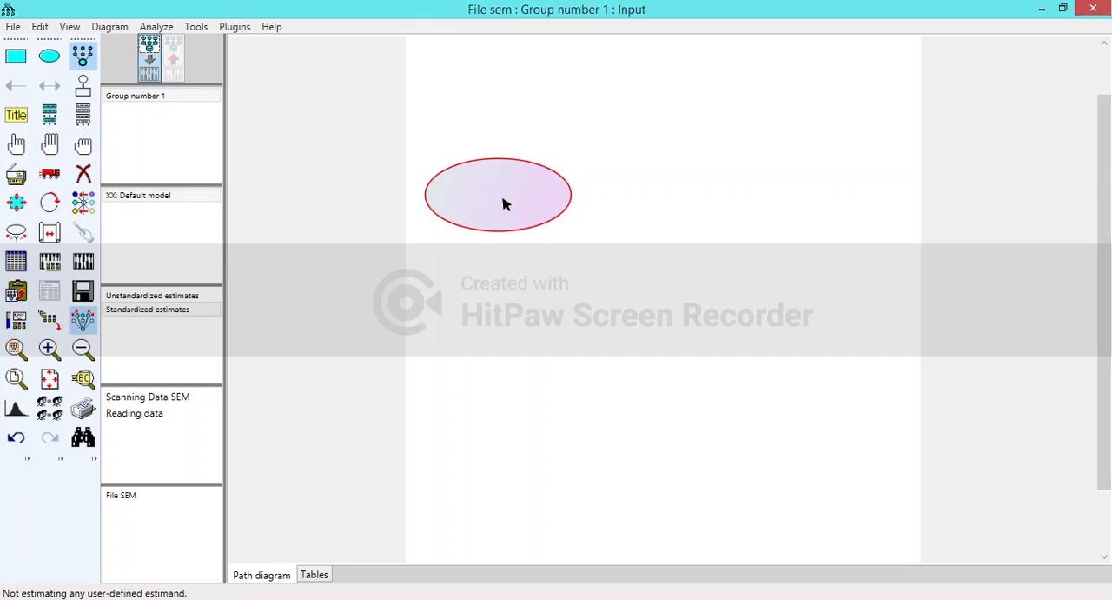
left_click(504, 202)
left_click(504, 202)
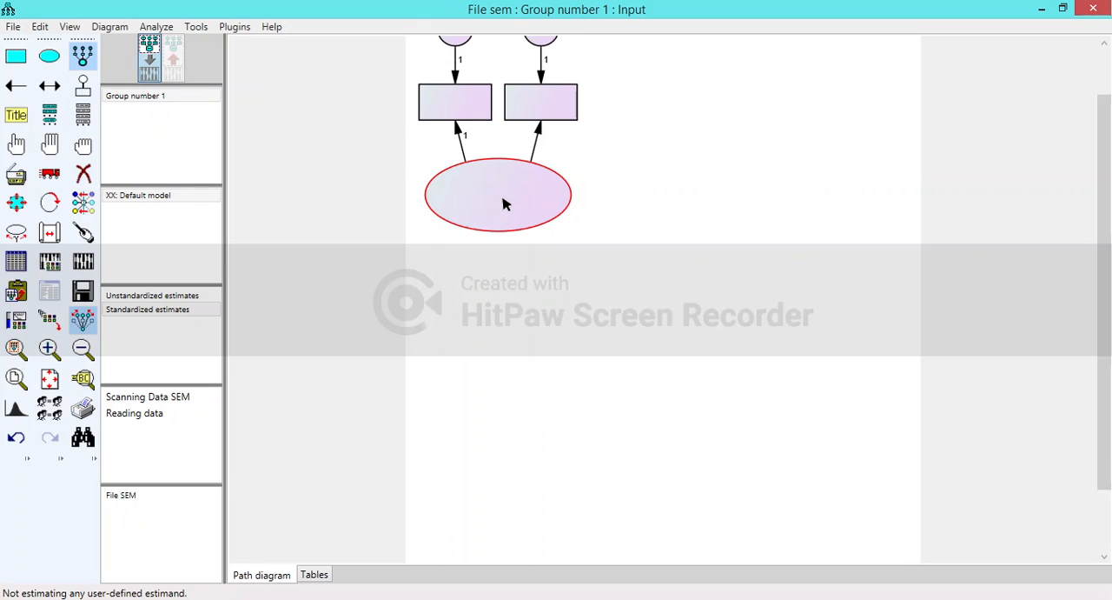
left_click(504, 202)
left_click(504, 202)
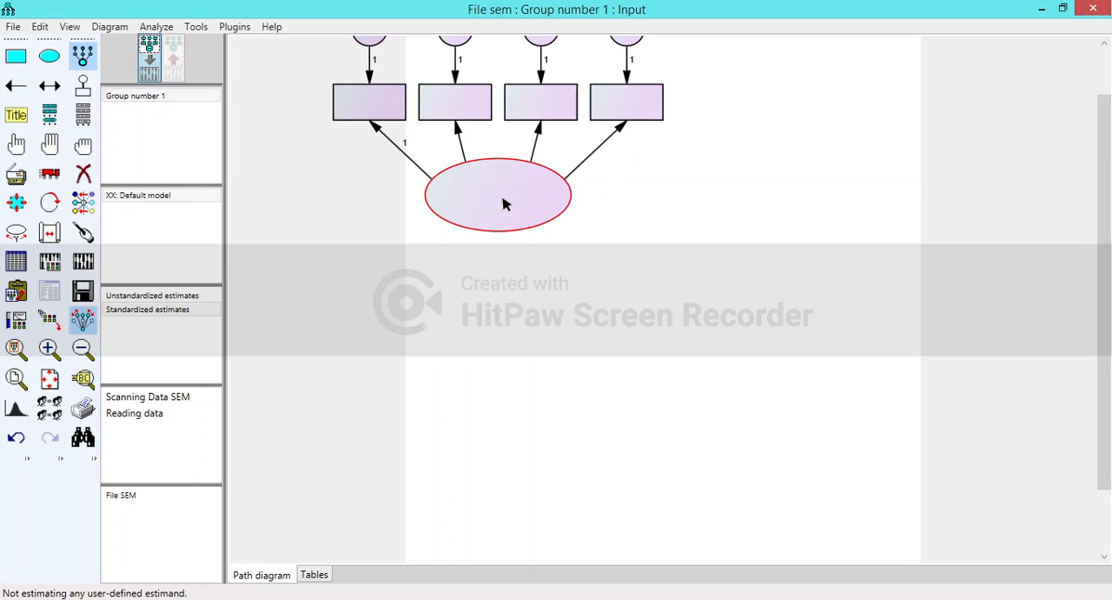
- Draw a second latent variable with four indicators to the right of the first one
left_click(802, 214)
left_click(802, 214)
left_click(802, 217)
left_click(802, 217)
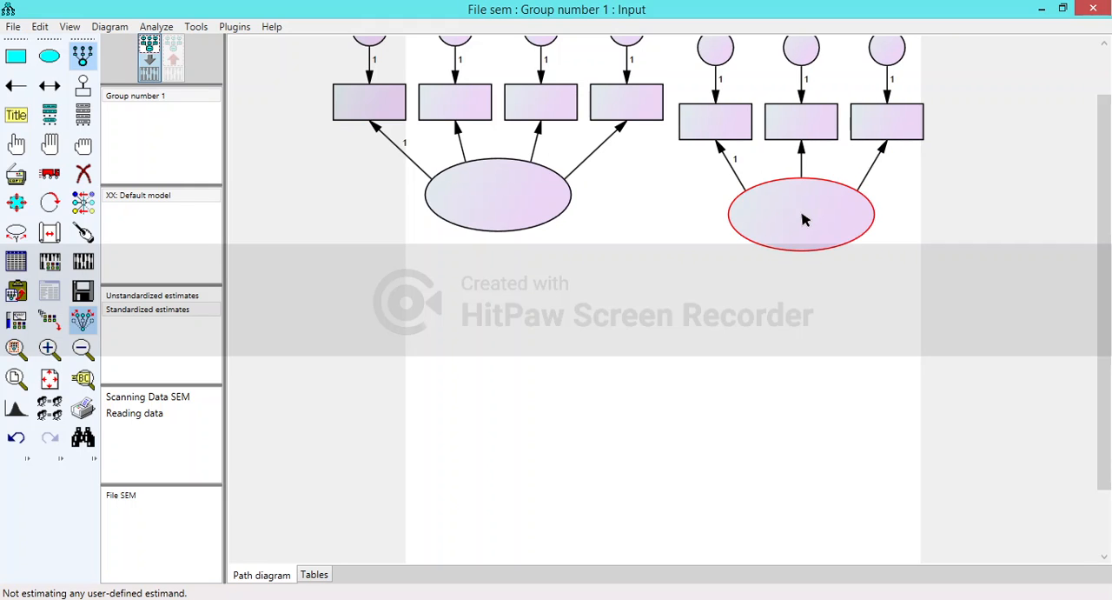
left_click(802, 218)
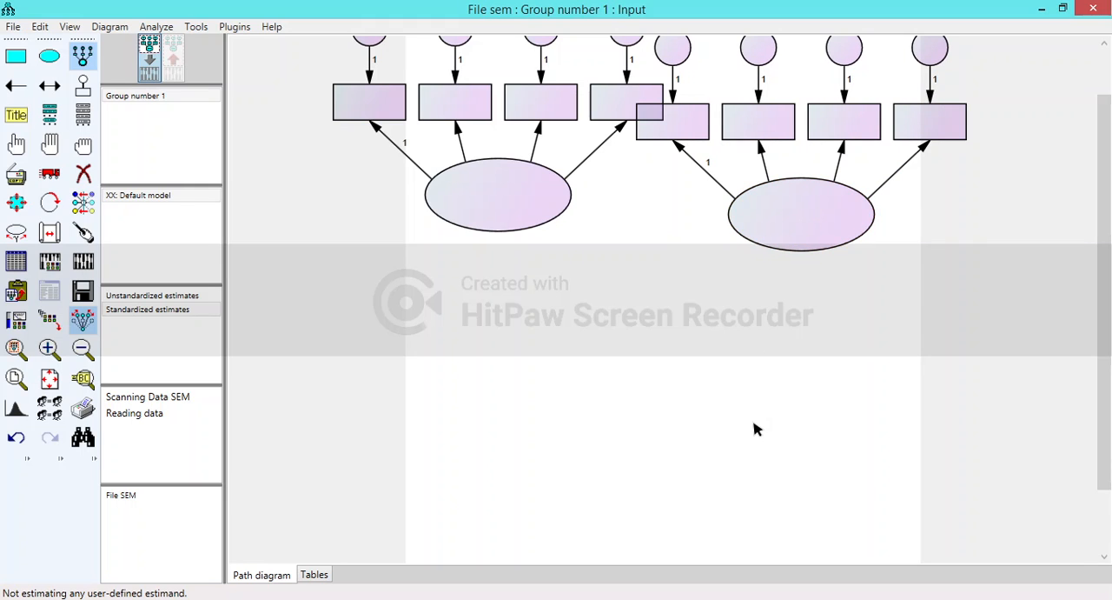
- Draw a third latent variable with three indicators below the second one
left_click(755, 428)
left_click(755, 428)
left_click(755, 428)
left_click(755, 429)
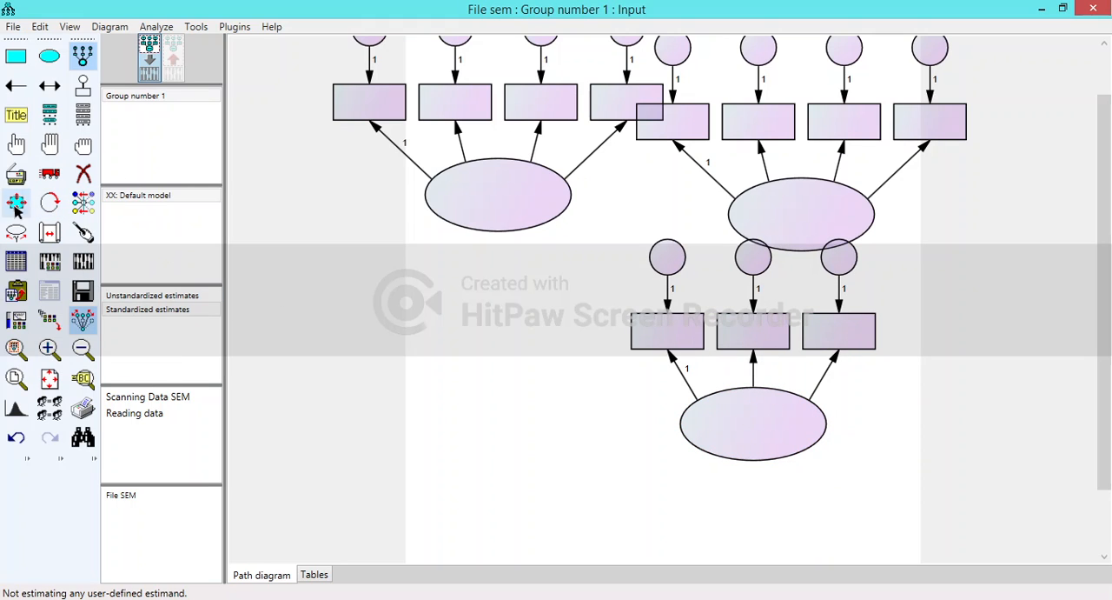
- Rotate the first latent variable's indicators to its left side and those of the other two to their right sides
left_click(51, 203)
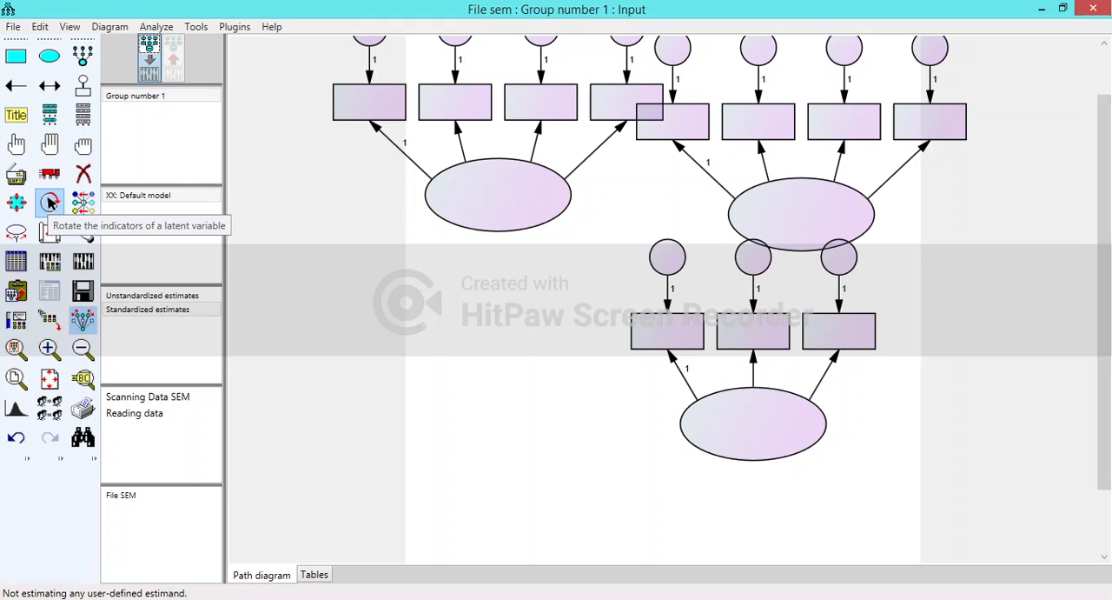
left_click(509, 199)
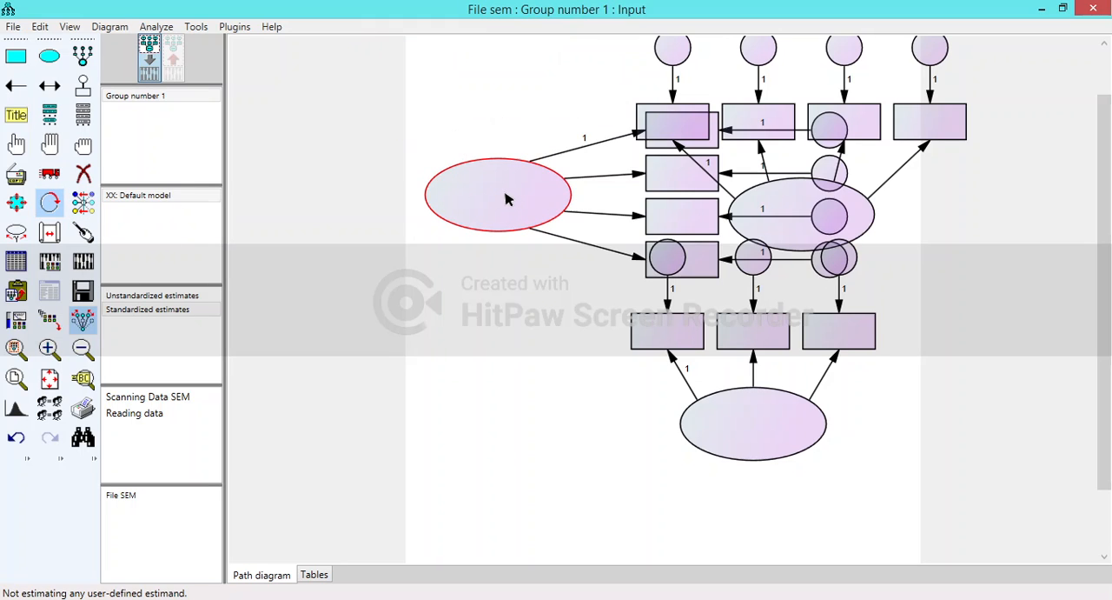
left_click(509, 199)
left_click(509, 199)
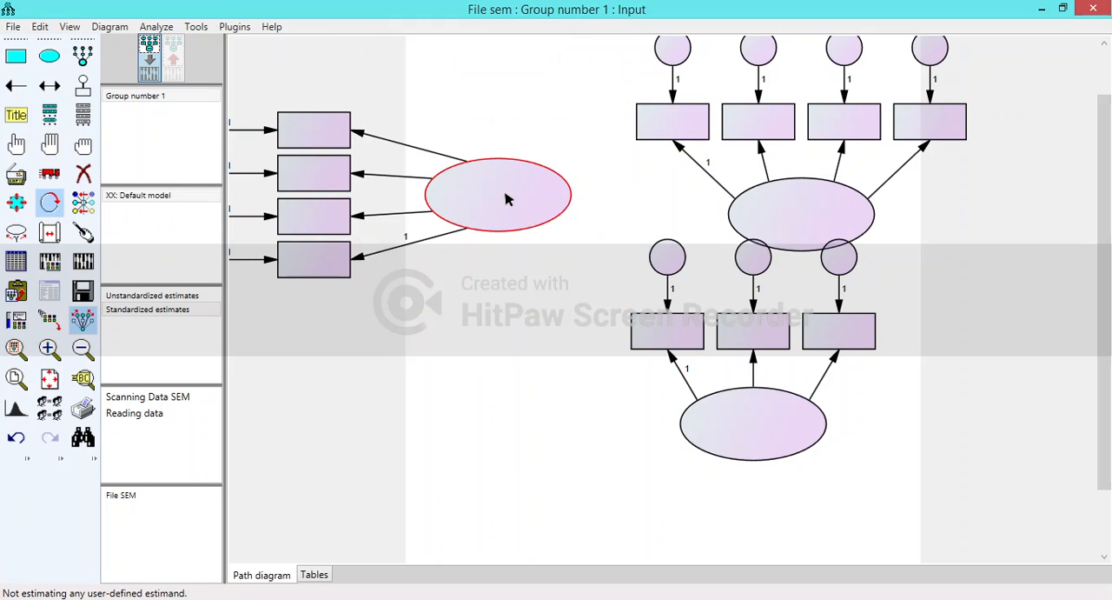
left_click(820, 216)
left_click(785, 412)
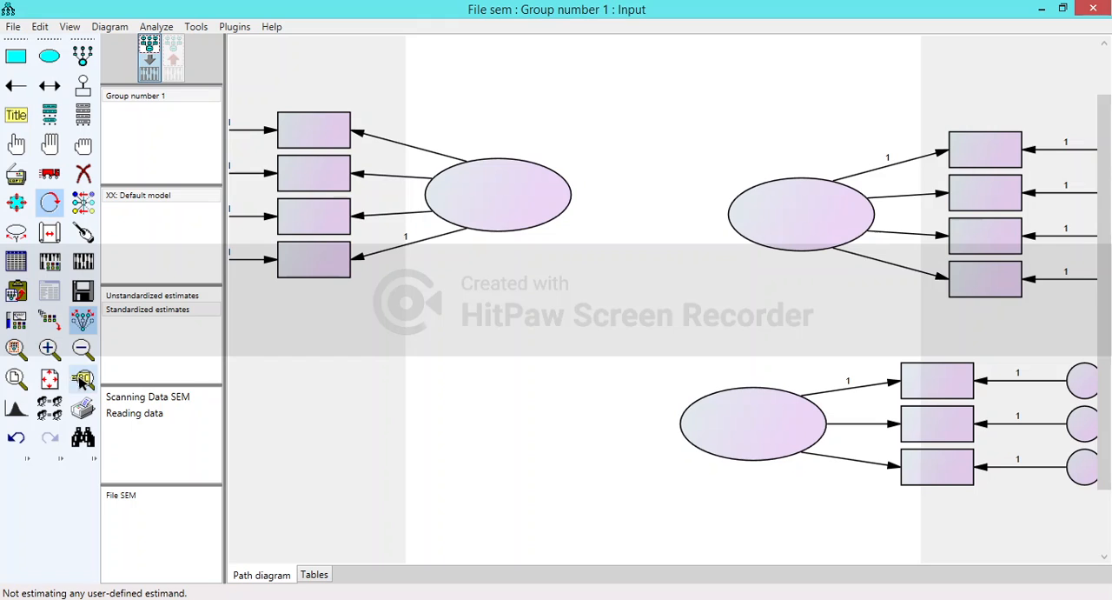
- Resize the path diagram to fit on the page
left_click(48, 348)
left_click(82, 348)
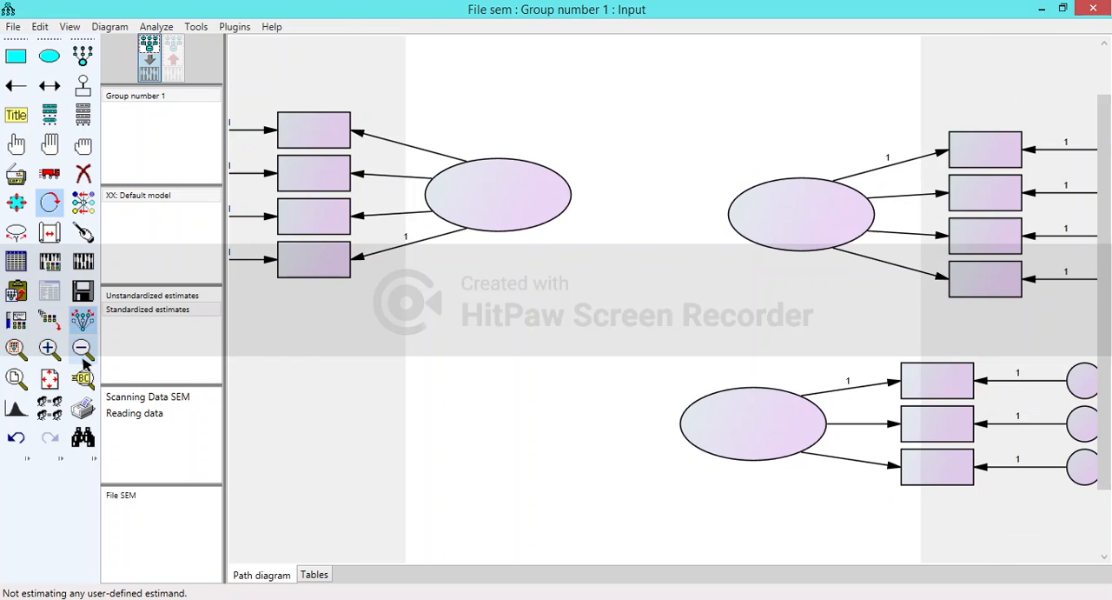
left_click(49, 377)
scroll(663, 317, "up", 3)
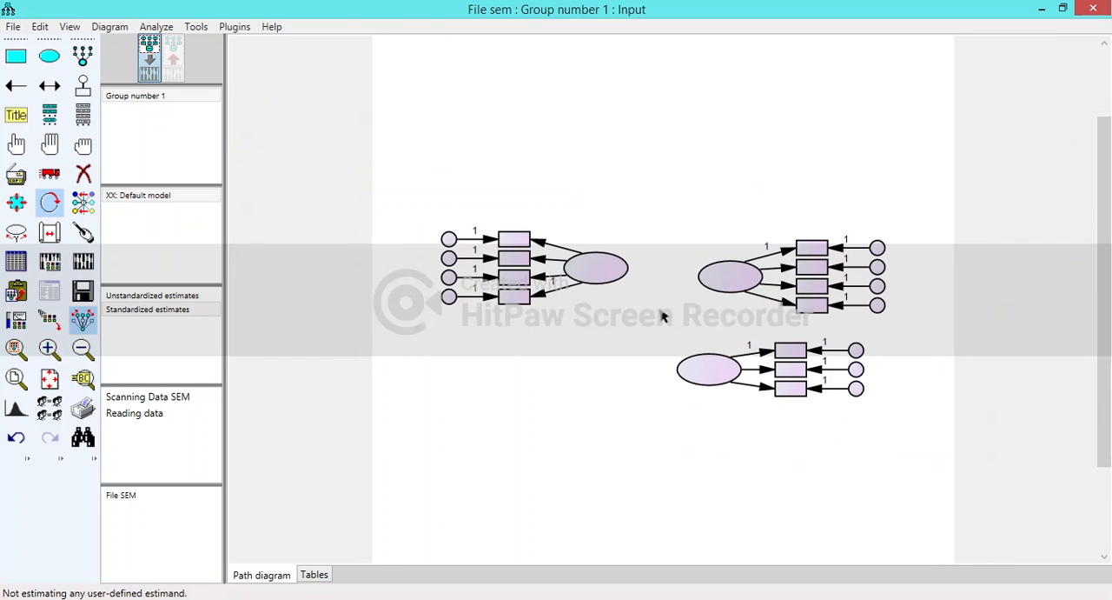
scroll(663, 316, "down", 1)
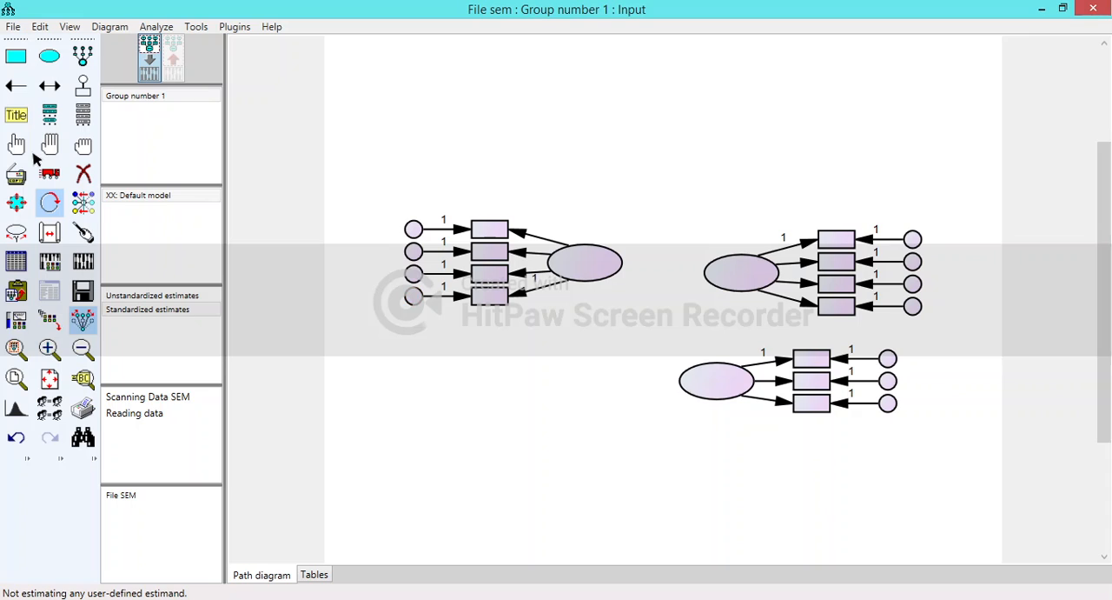
- With symmetries preserved, move the four-indicator constructs farther left and up, and align the three-indicator construct below the upper right one
left_click(50, 175)
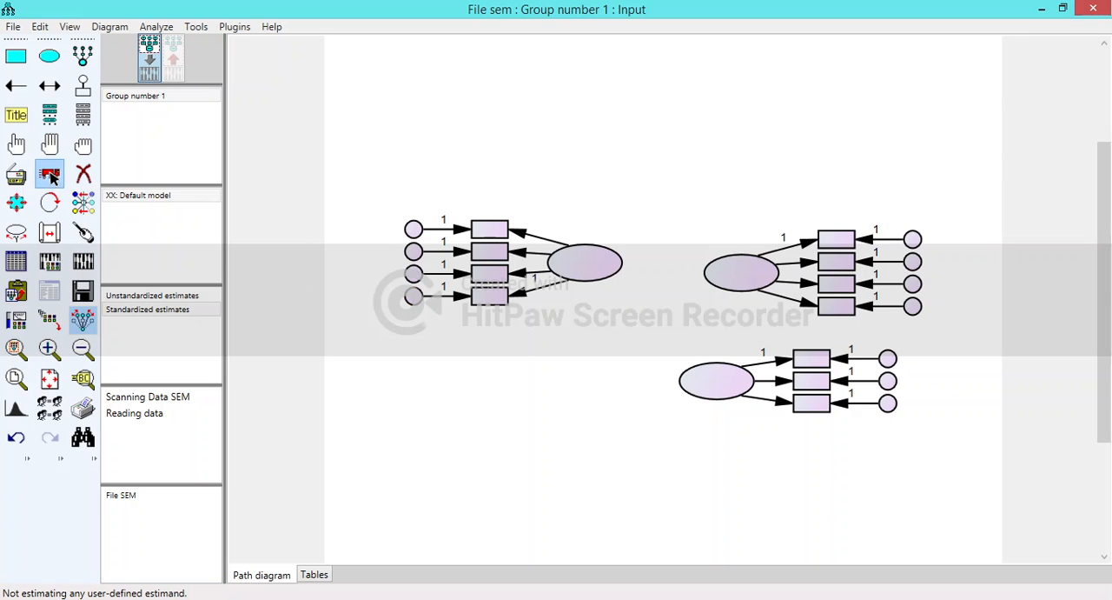
left_click(85, 323)
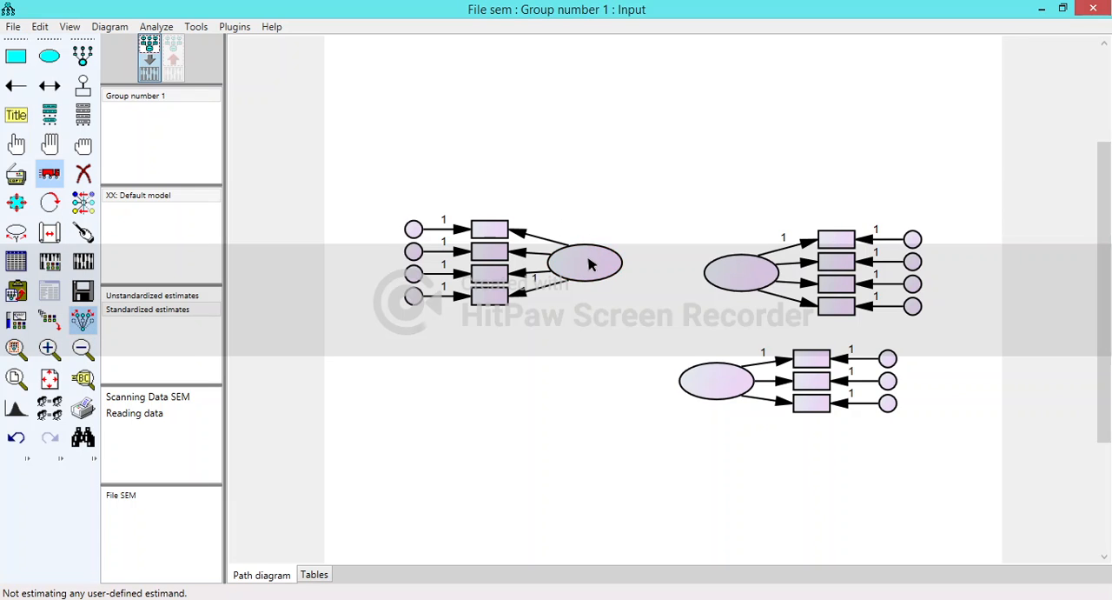
left_click_drag(589, 261, 514, 254)
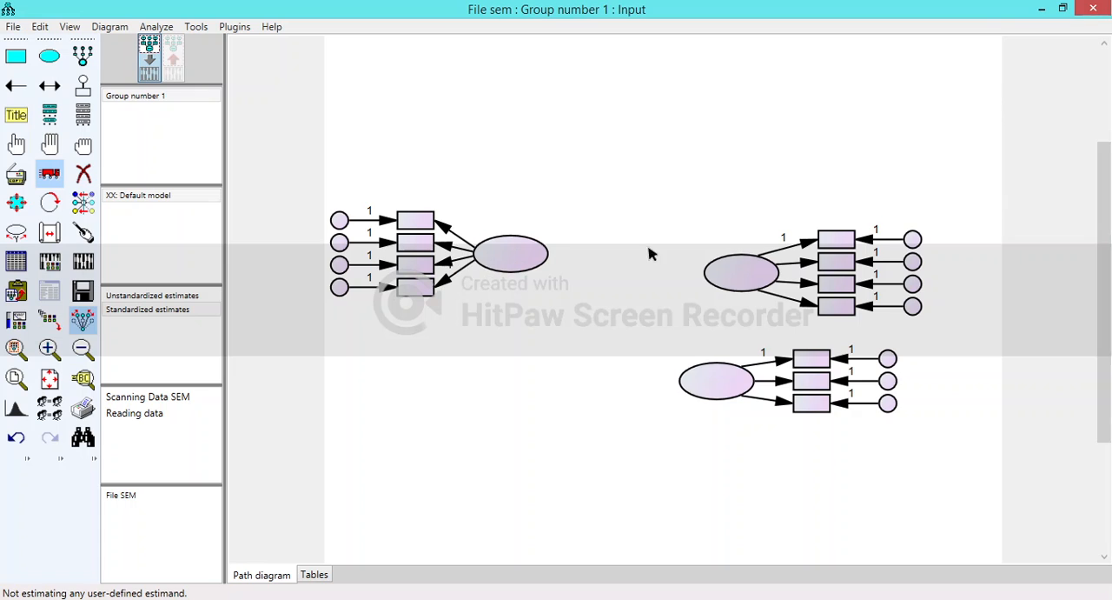
left_click_drag(734, 258, 725, 149)
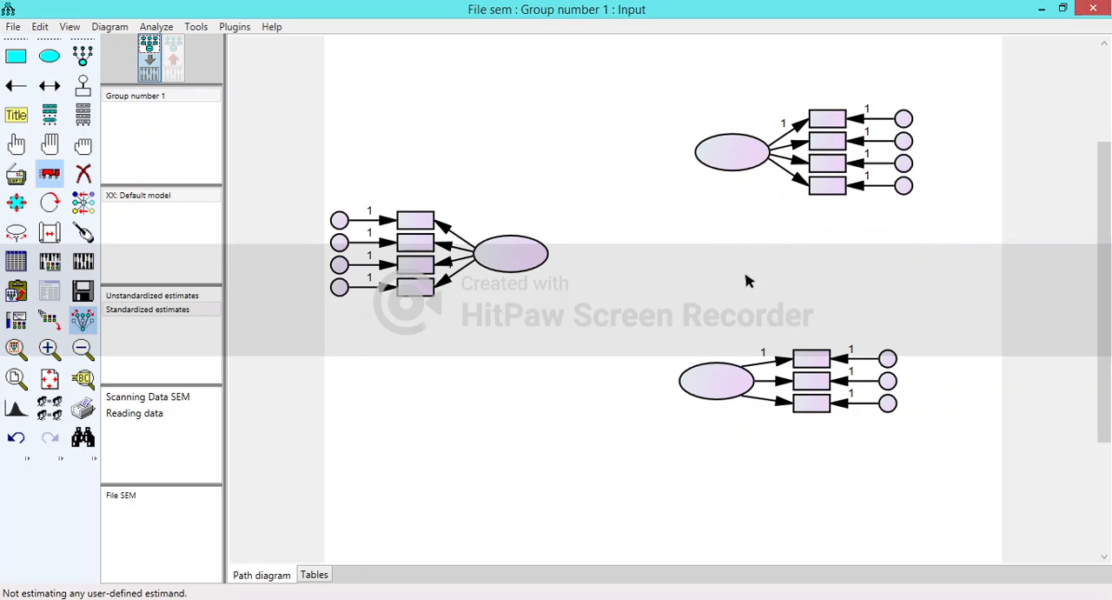
left_click_drag(725, 378, 751, 332)
left_click(50, 173)
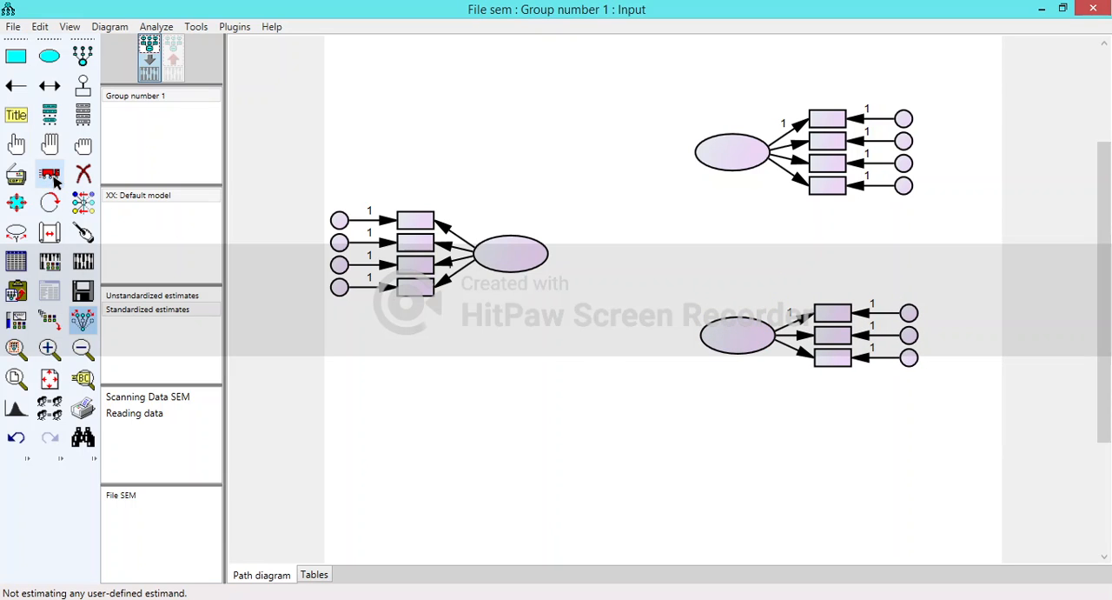
- Name the left latent variable Ewom, the upper right one BA and the lower right one PI
double_click(517, 256)
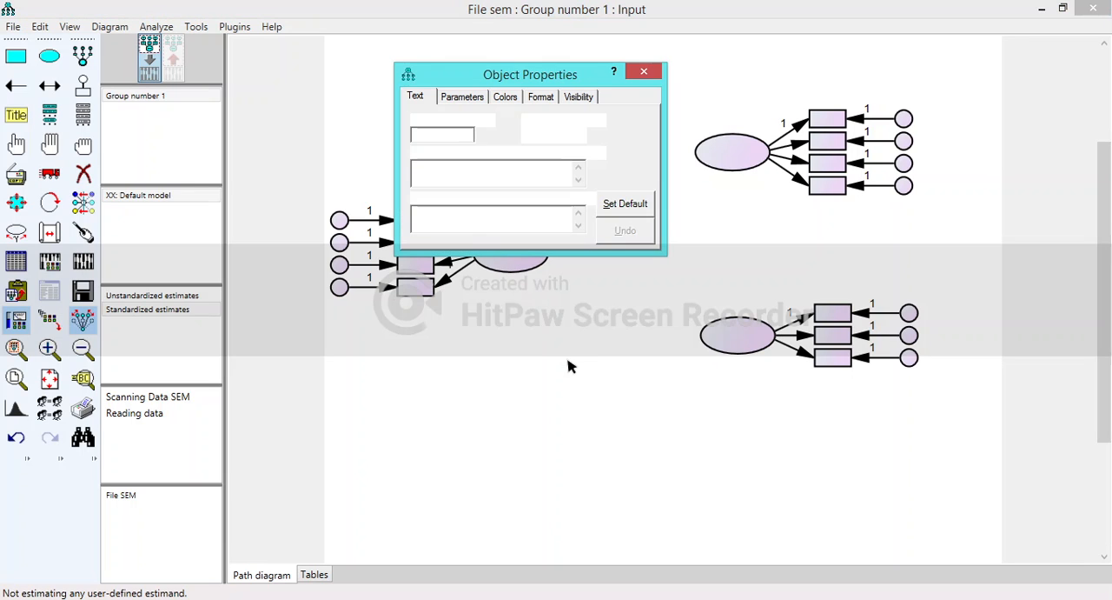
type("E")
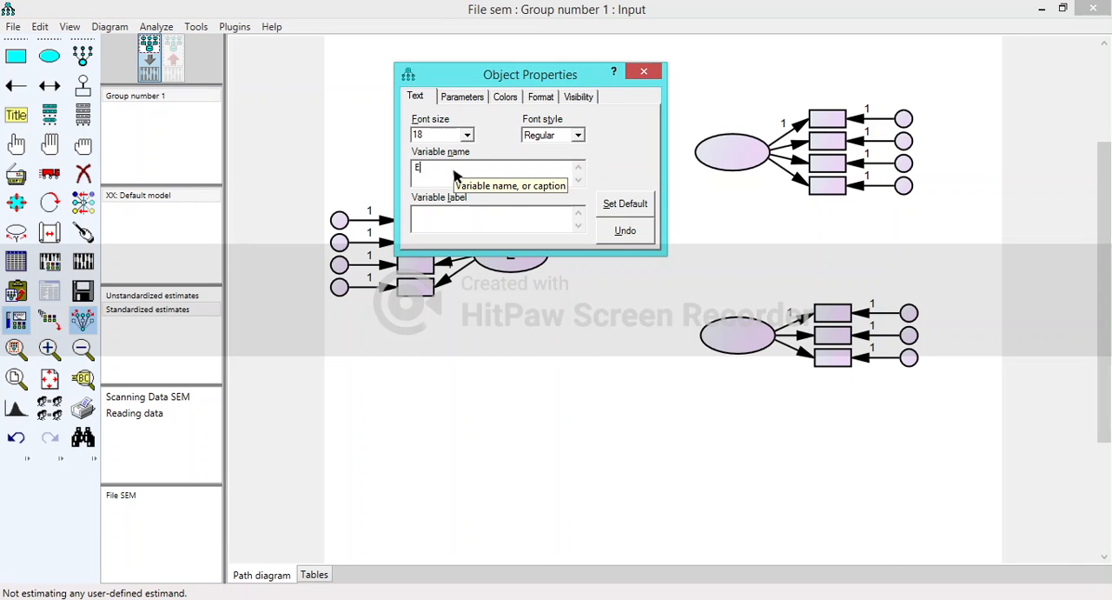
type("wom")
left_click(753, 152)
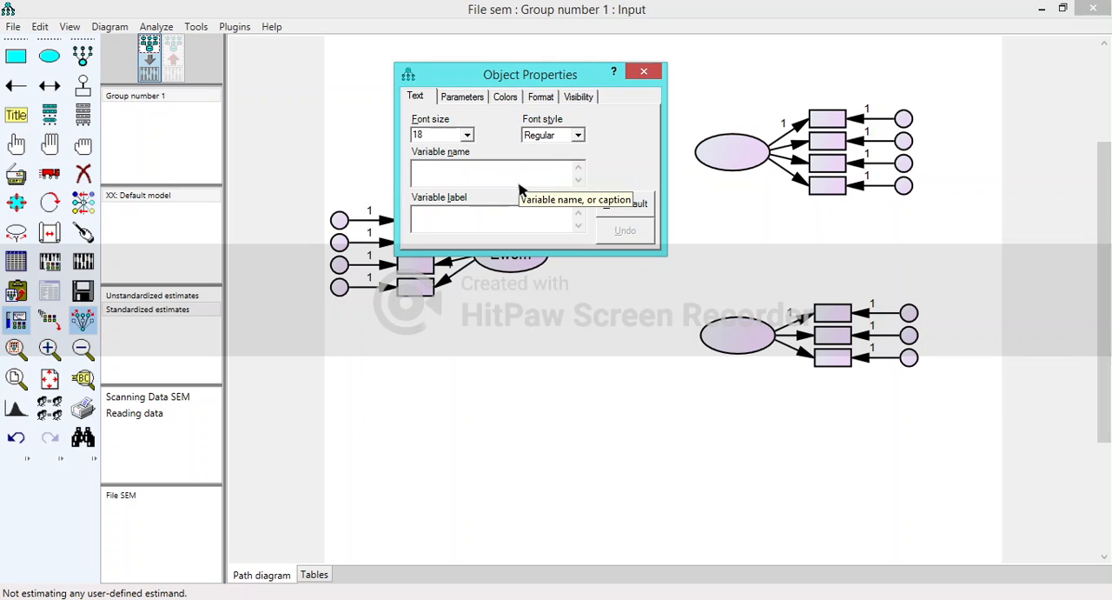
type("BA")
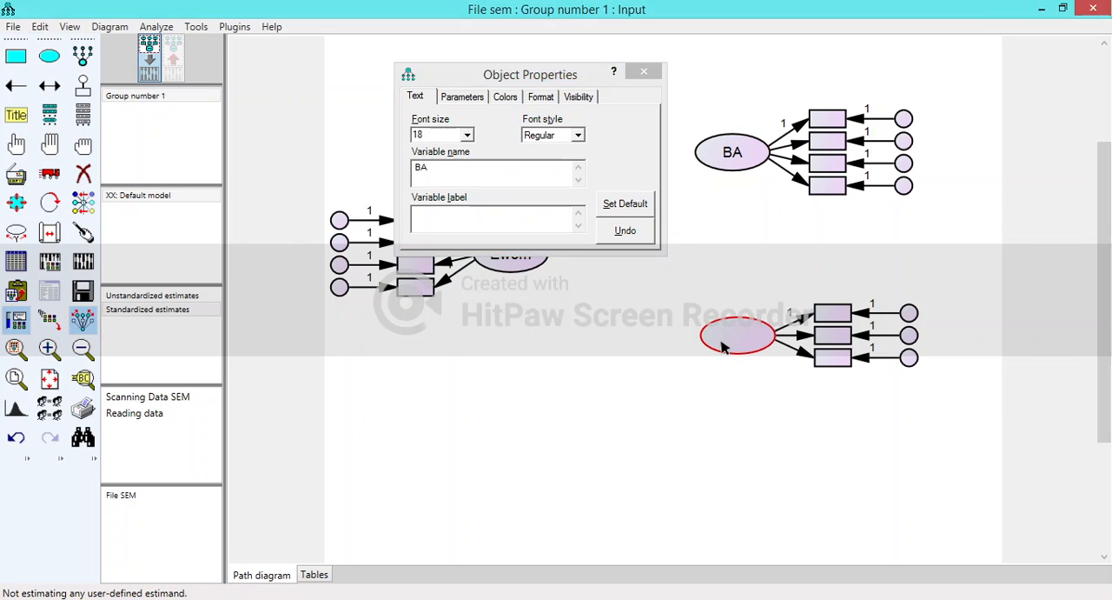
left_click(722, 346)
left_click(484, 180)
type("P")
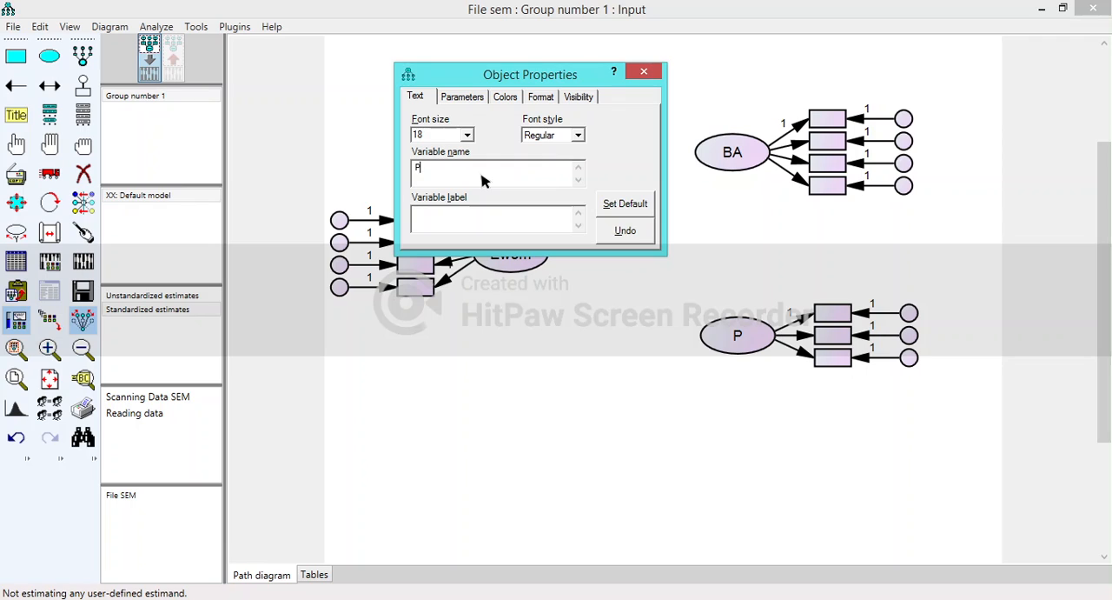
type("I")
left_click(644, 71)
- Draw single-headed paths from Ewom to BA, from BA to PI and from Ewom to PI
left_click(16, 85)
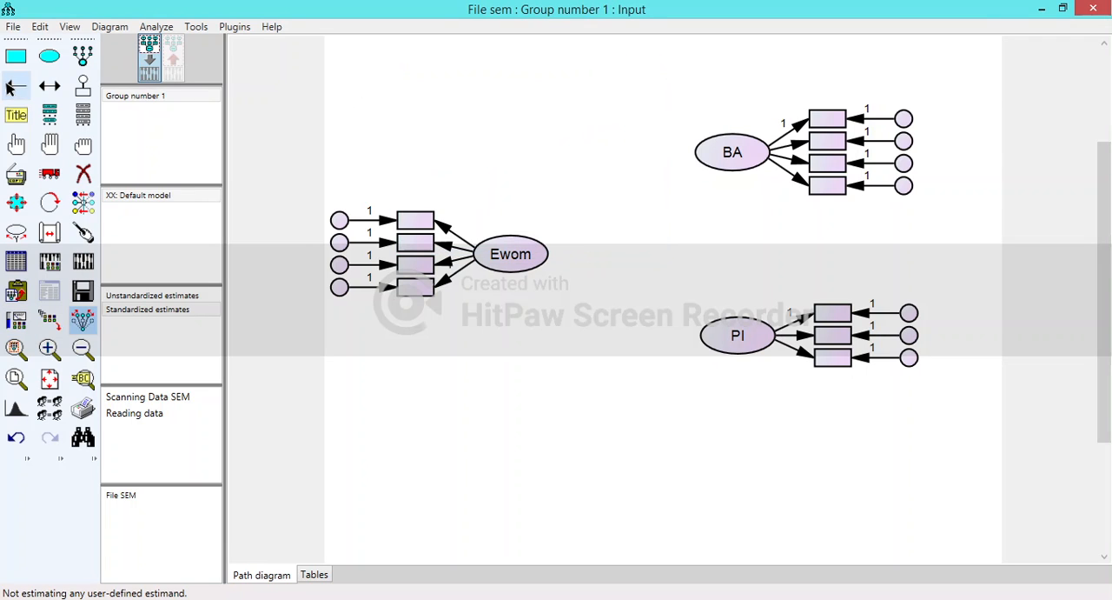
mouse_move(517, 254)
left_mouse_down()
mouse_move(696, 154)
mouse_move(729, 150)
mouse_move(726, 328)
left_mouse_up()
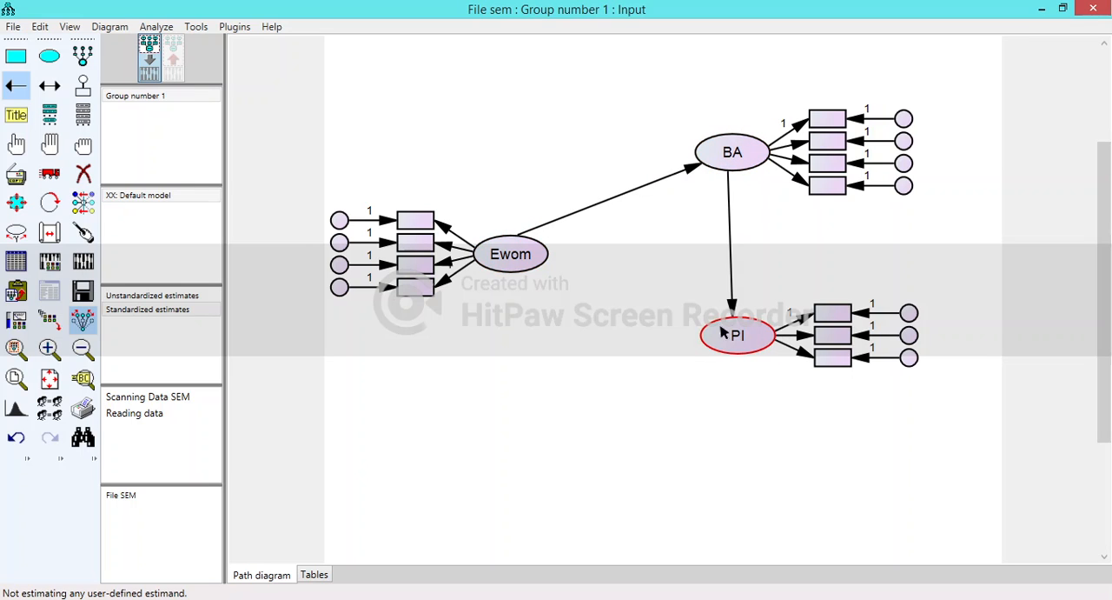
left_click_drag(522, 258, 733, 332)
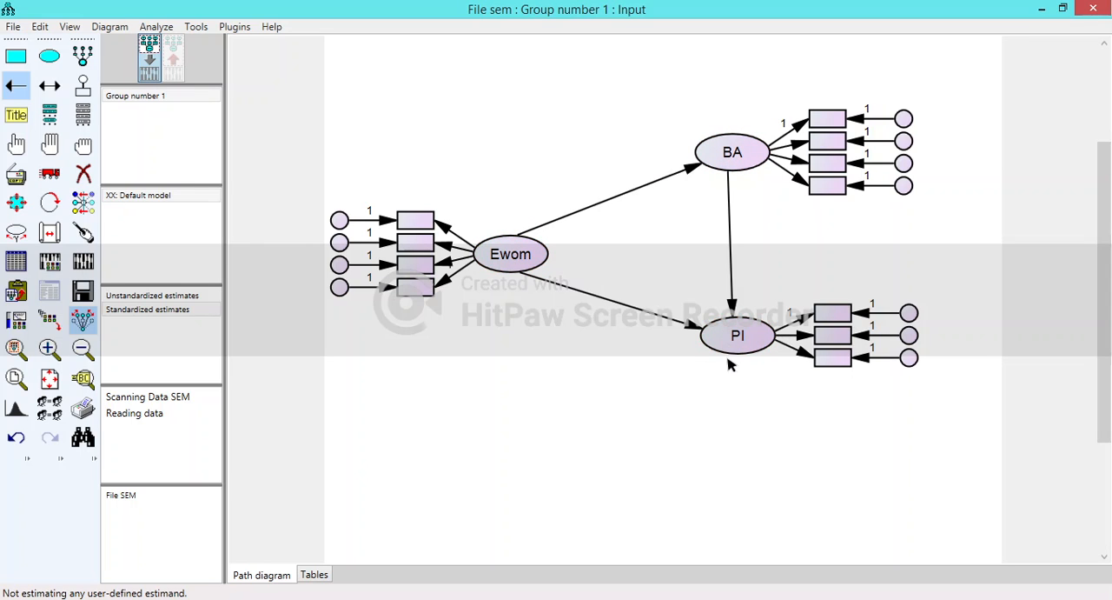
left_click(8, 94)
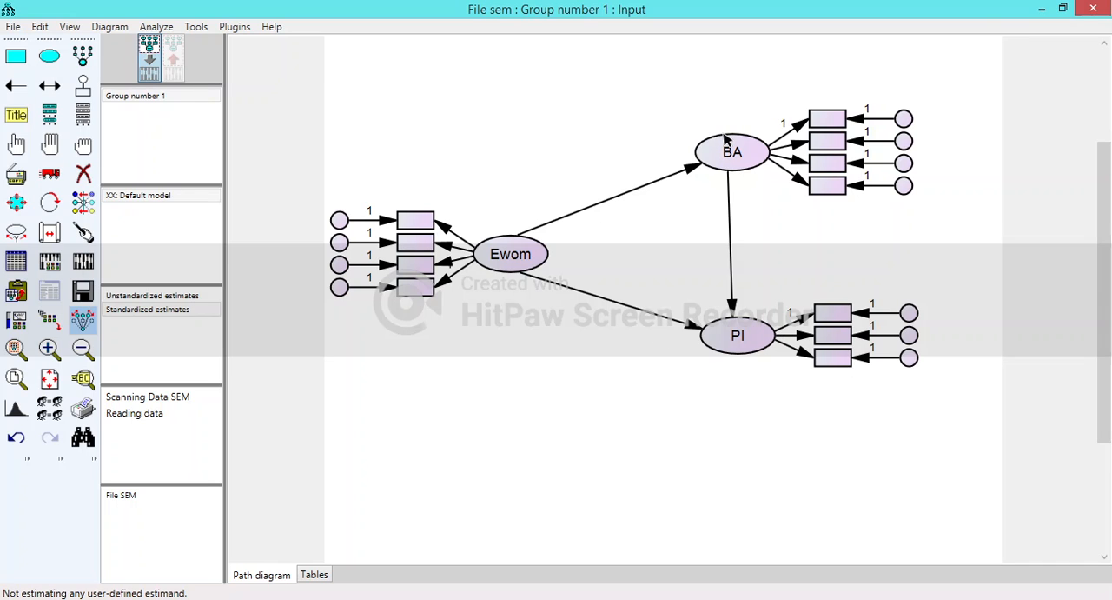
- Add a residual variable to BA and one to PI, rotating PI's residual until it sits directly below PI
left_click(83, 85)
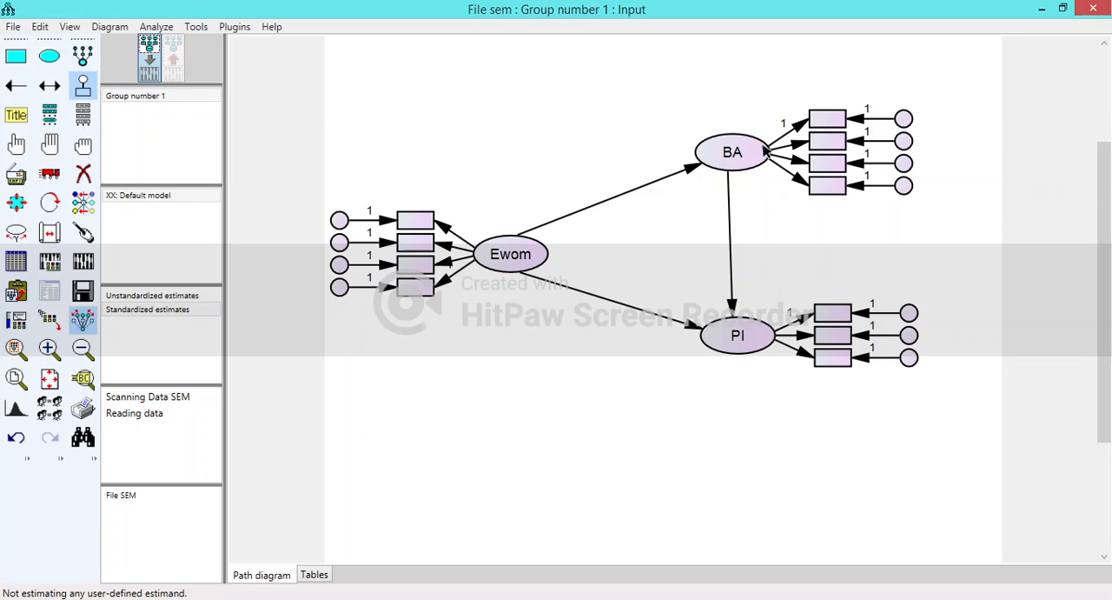
left_click(739, 154)
left_click(741, 342)
left_click(740, 344)
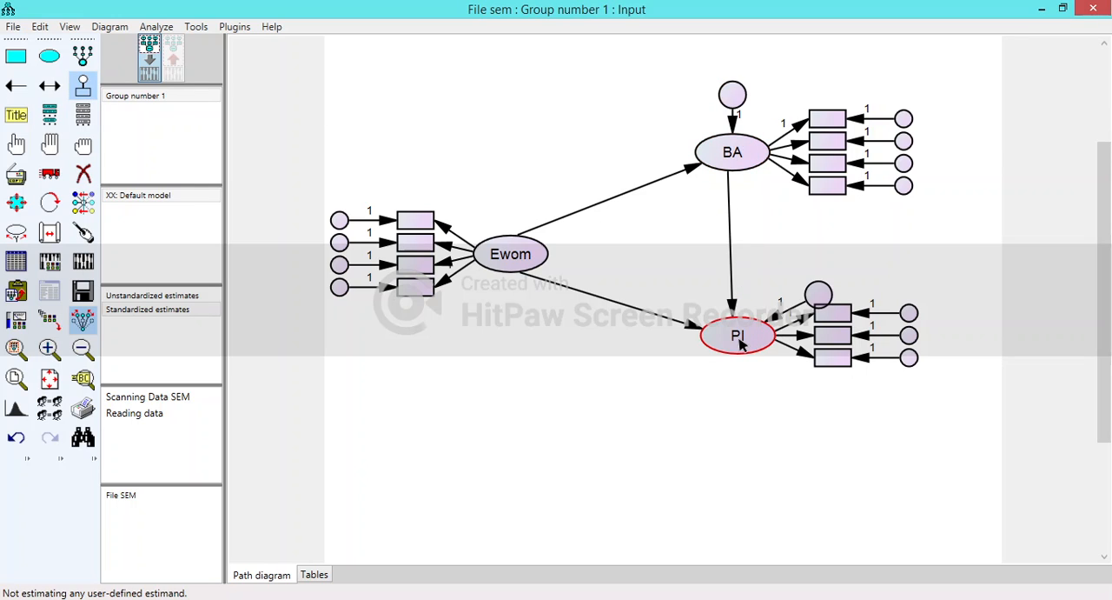
left_click(740, 343)
left_click(740, 343)
left_click(740, 344)
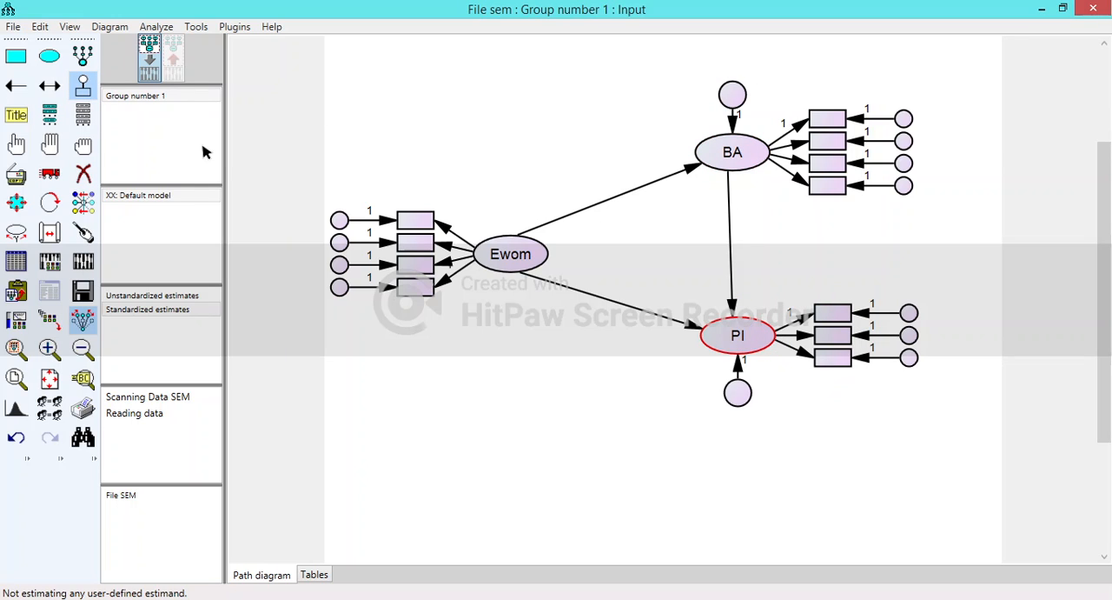
left_click(84, 92)
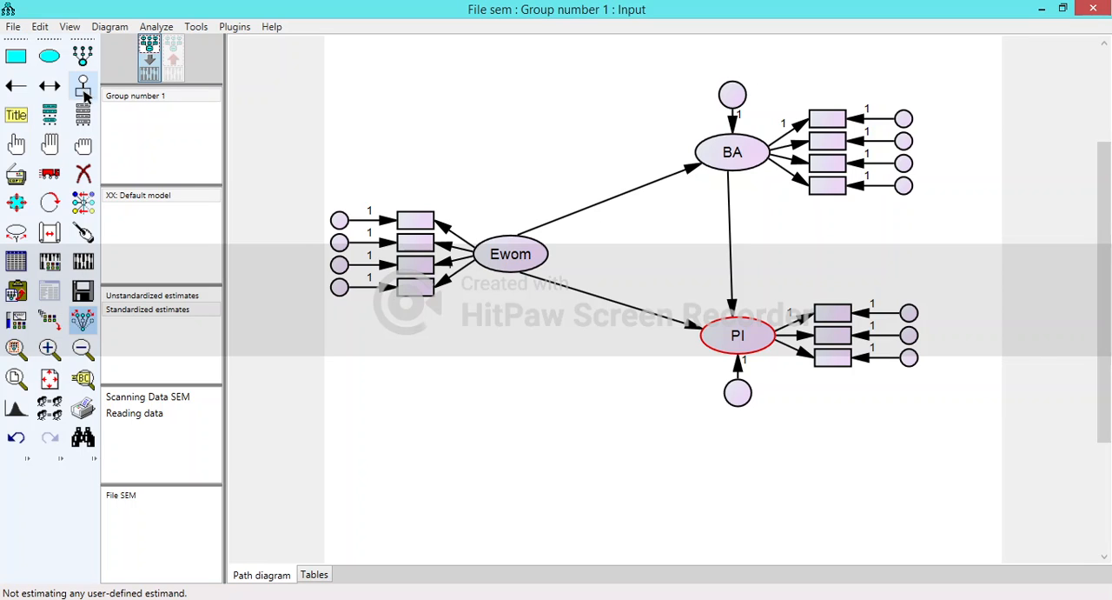
- Assign the SPSS file Data SEM as the data file for Group number 1
left_click(21, 266)
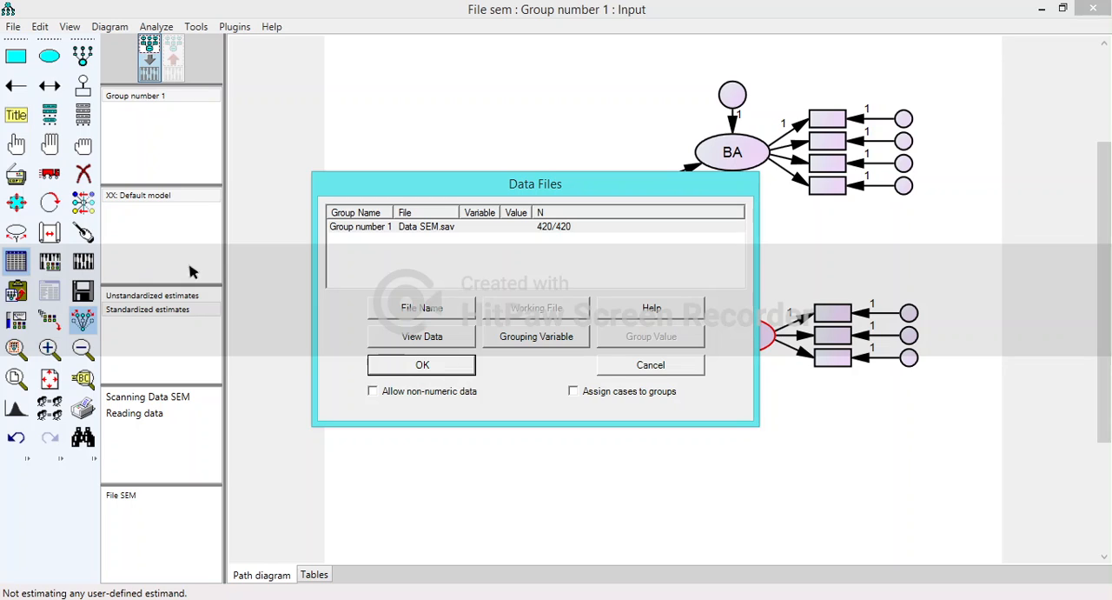
left_click(420, 312)
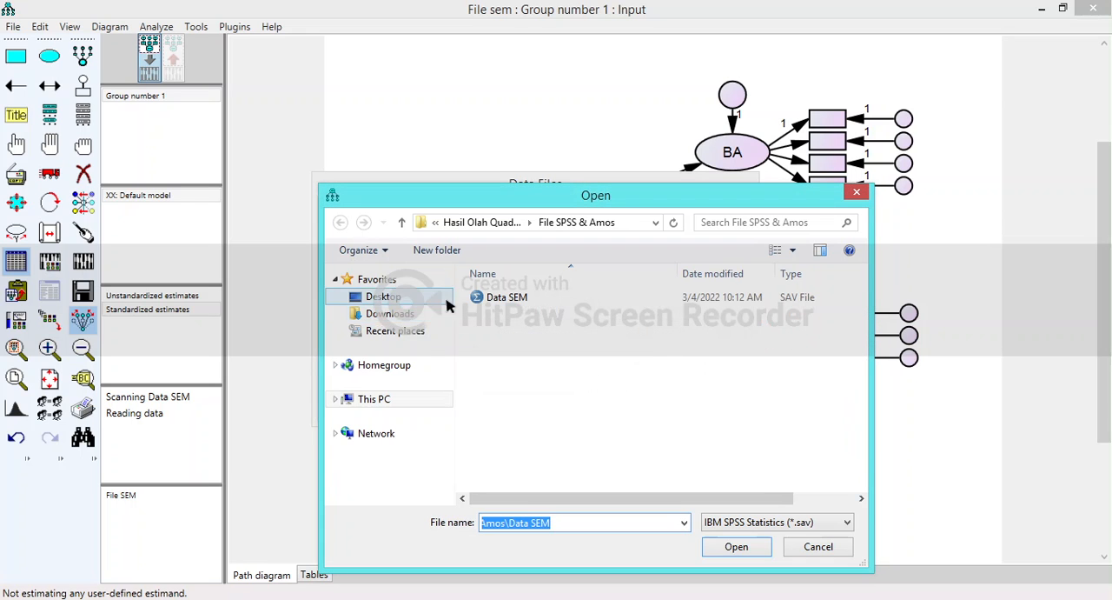
left_click(521, 299)
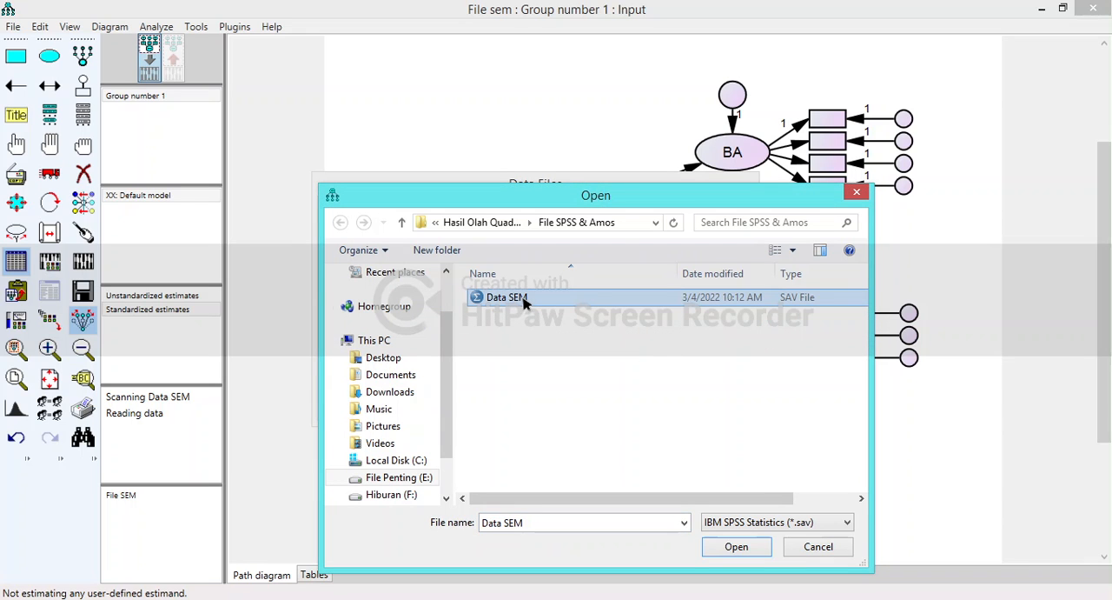
left_click(740, 548)
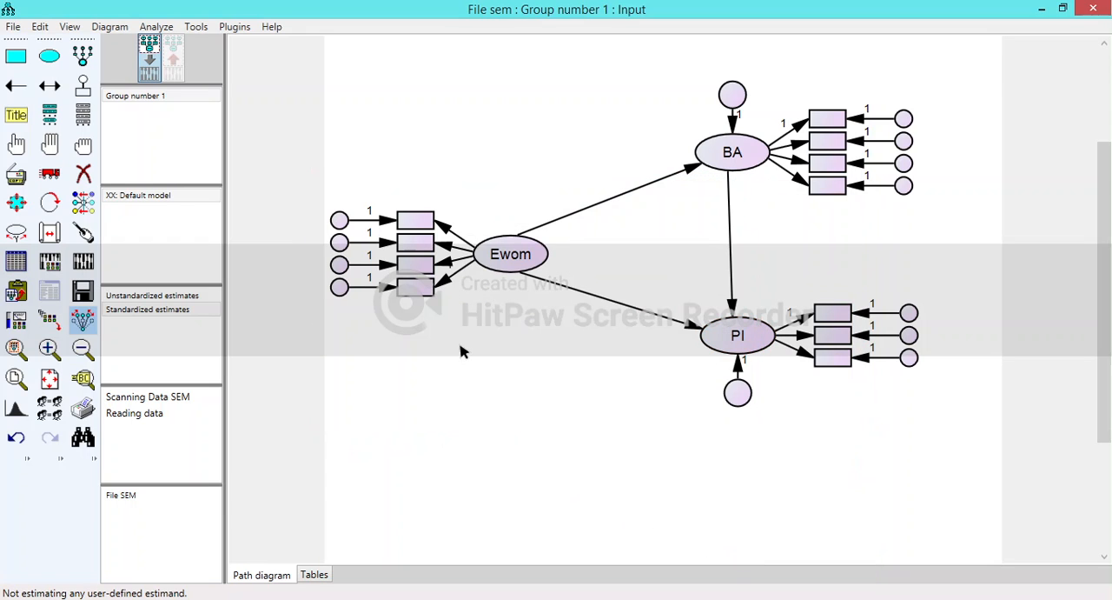
- Assign the dataset variables eWOM1 to eWOM4 to Ewom's four indicator boxes, in order from the uppermost down
left_click(67, 29)
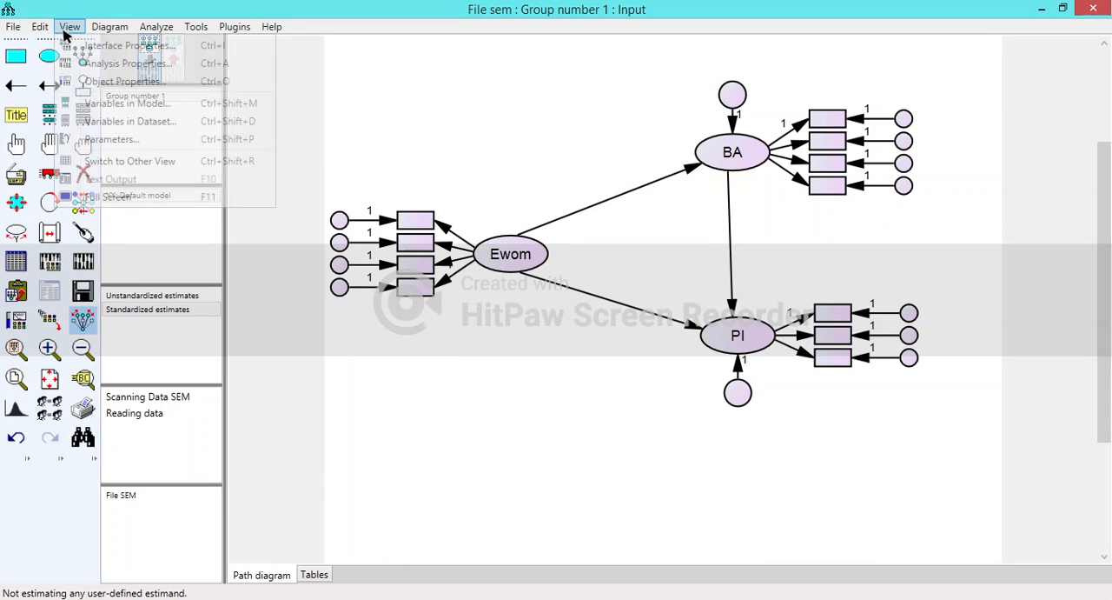
left_click(168, 127)
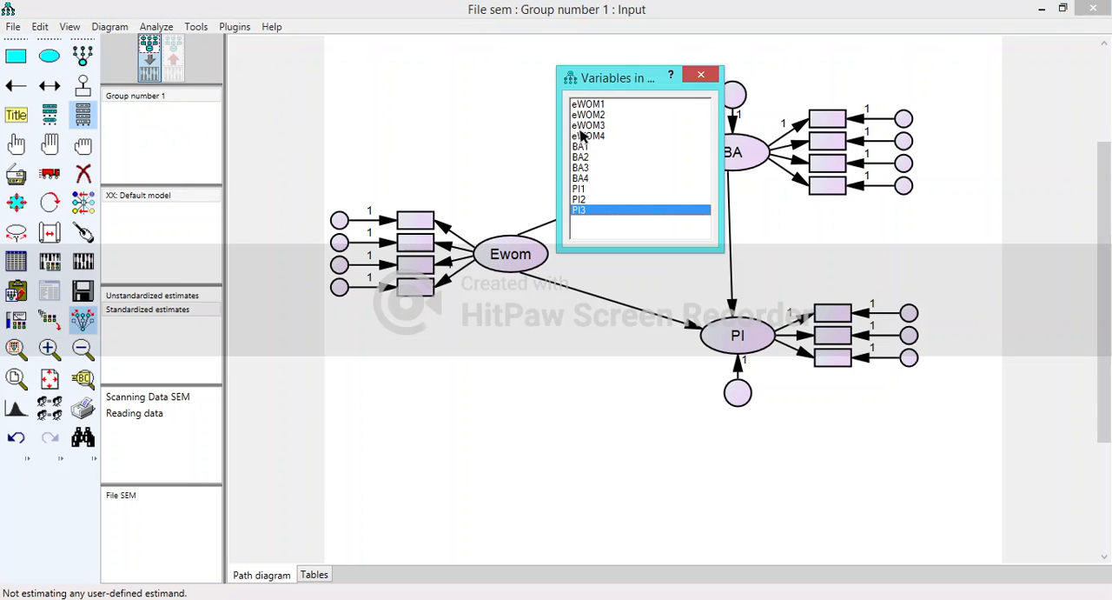
left_click(600, 106)
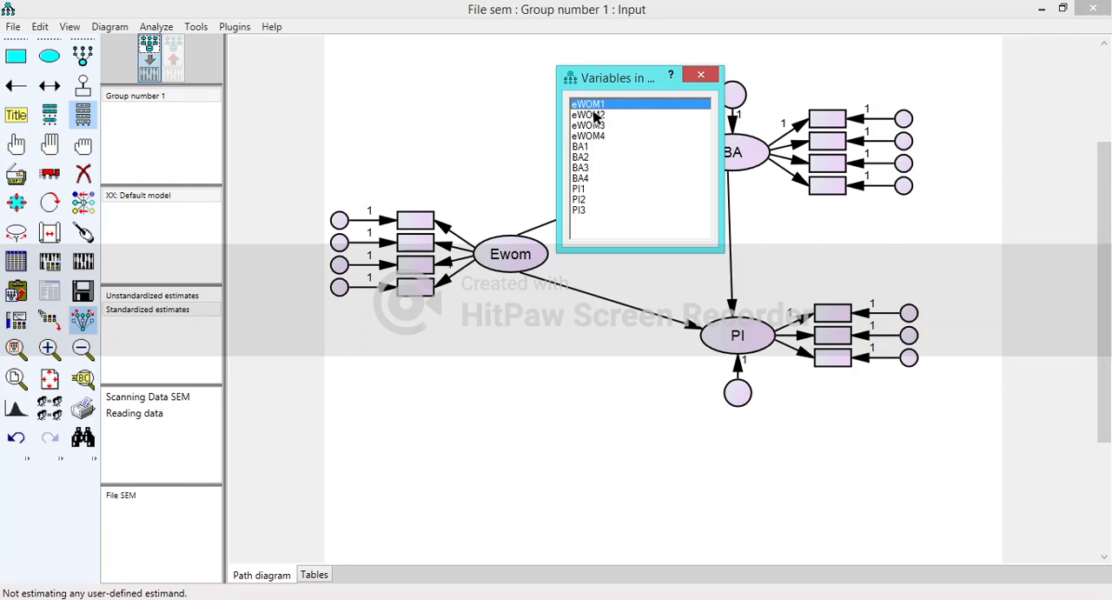
left_click_drag(596, 105, 425, 219)
left_click_drag(598, 115, 421, 243)
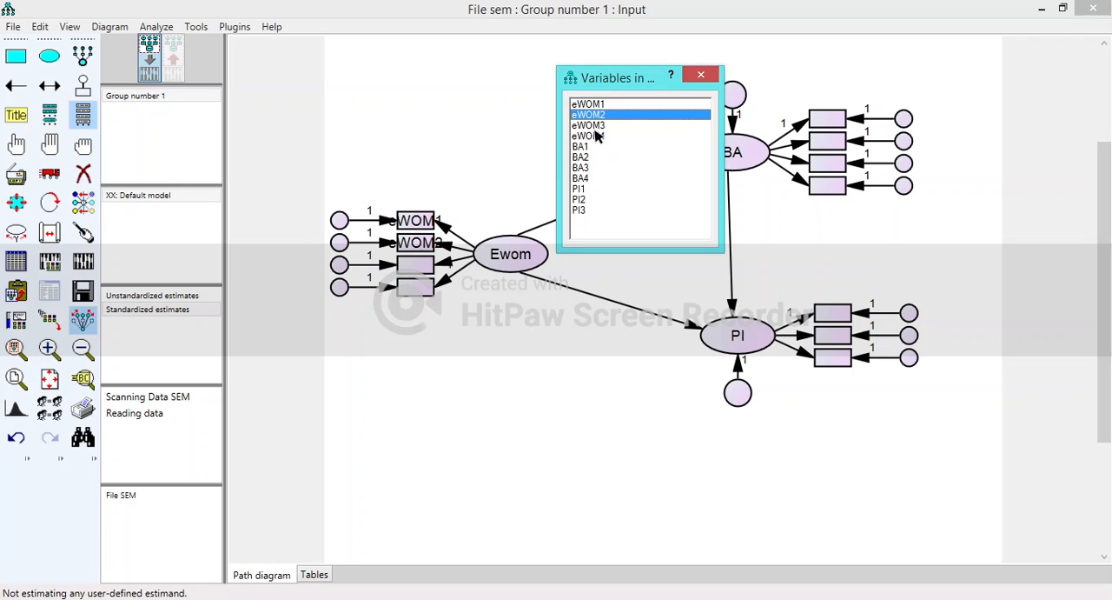
left_click_drag(598, 126, 422, 264)
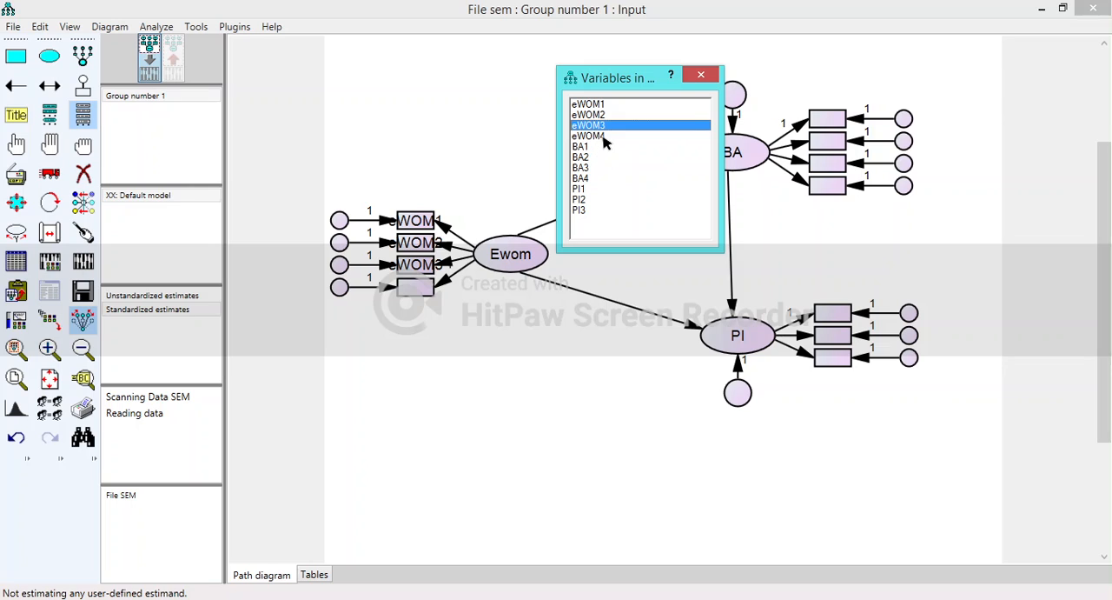
left_click_drag(606, 137, 423, 287)
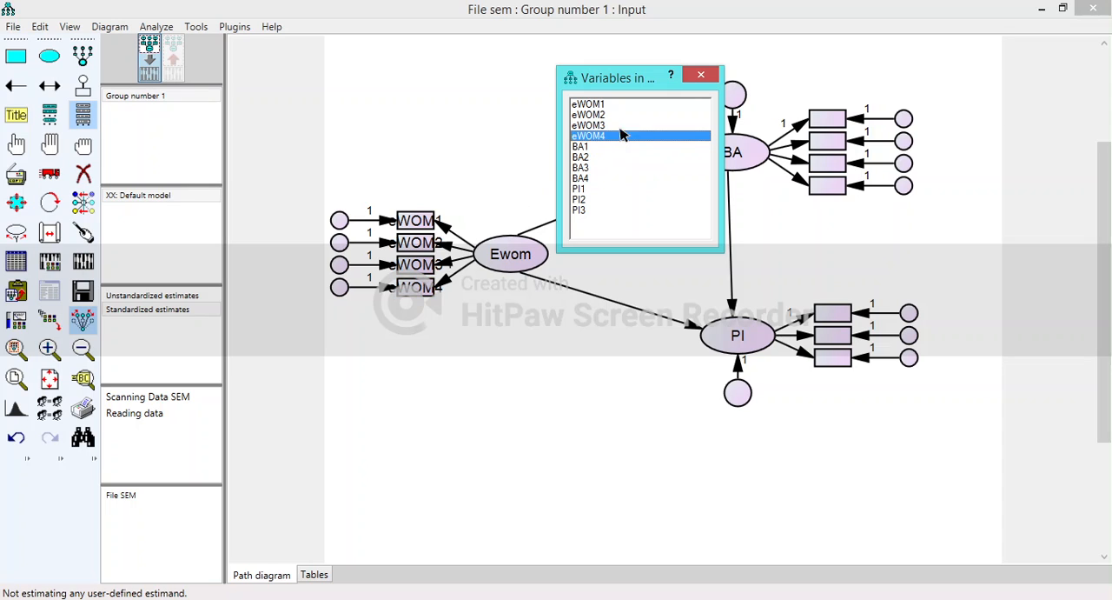
- Assign the dataset variables BA1 to BA4 to BA's four indicator boxes, in order from the uppermost down
left_click_drag(584, 147, 832, 124)
left_click_drag(595, 158, 829, 171)
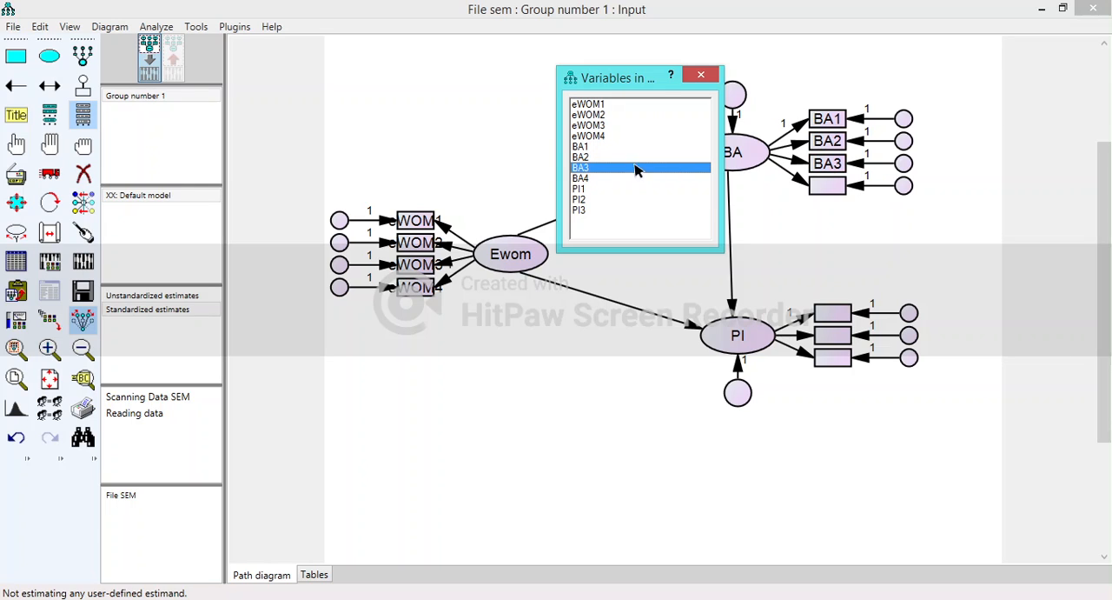
left_click_drag(581, 178, 793, 187)
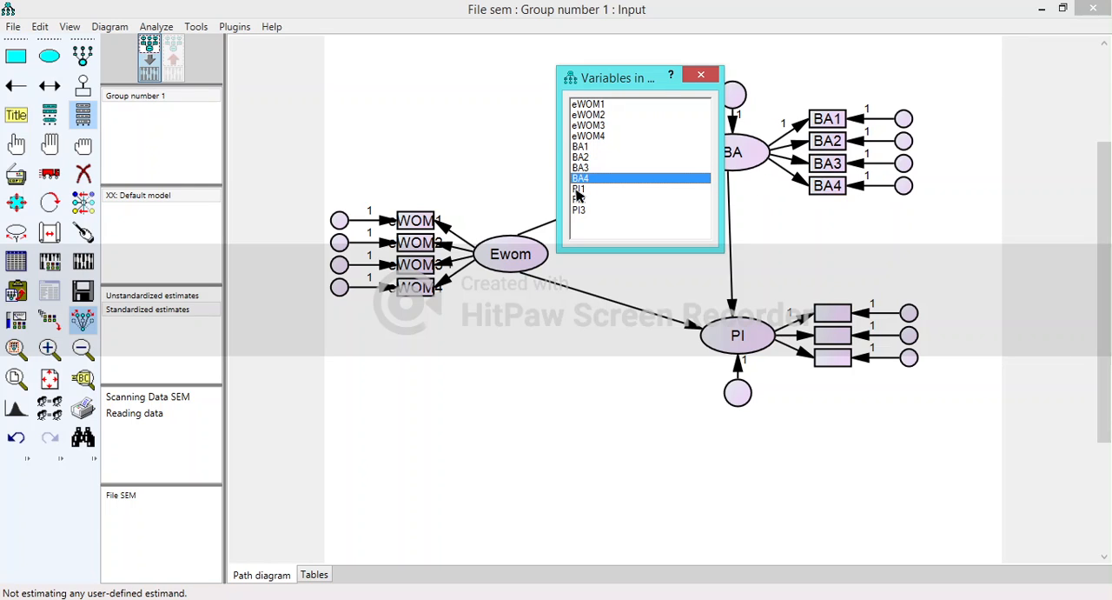
- Assign the dataset variables PI1 to PI3 to PI's three indicator boxes and close the dataset variable list
left_click_drag(577, 190, 822, 341)
left_click_drag(580, 210, 828, 365)
left_click(702, 76)
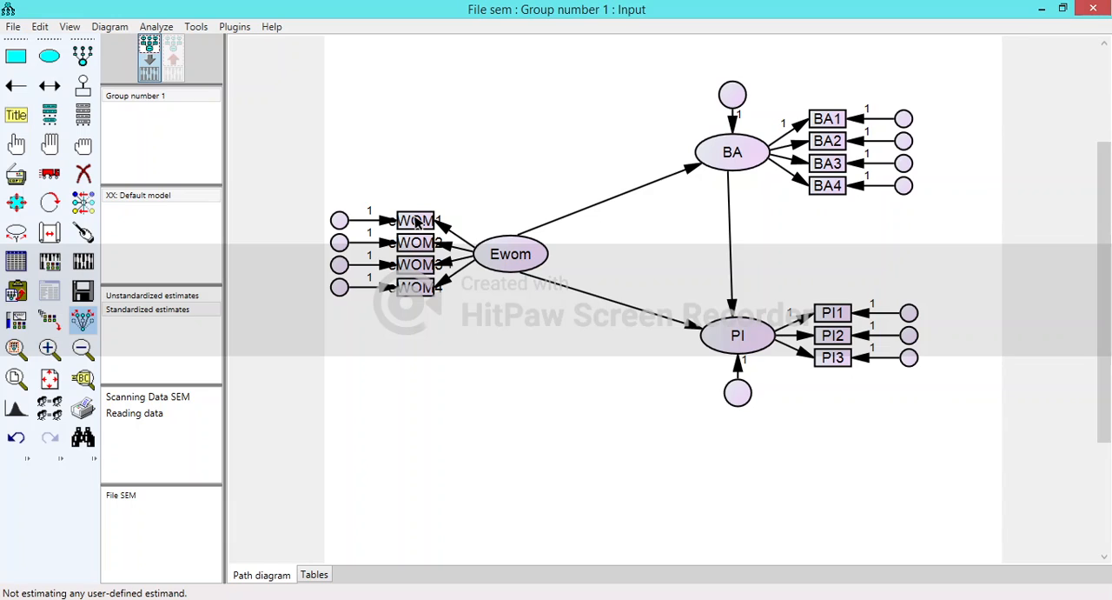
- Reduce the font size of the eWOM1 indicator, trying 12 and settling on 10
double_click(417, 223)
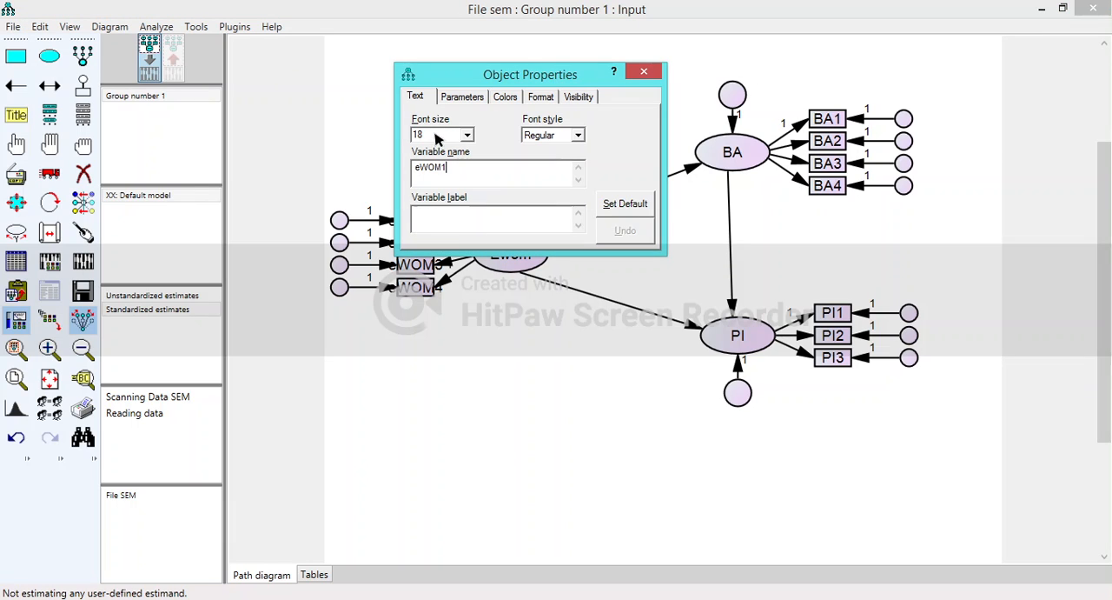
left_click_drag(440, 135, 390, 139)
left_click(479, 165)
left_click_drag(463, 76, 615, 68)
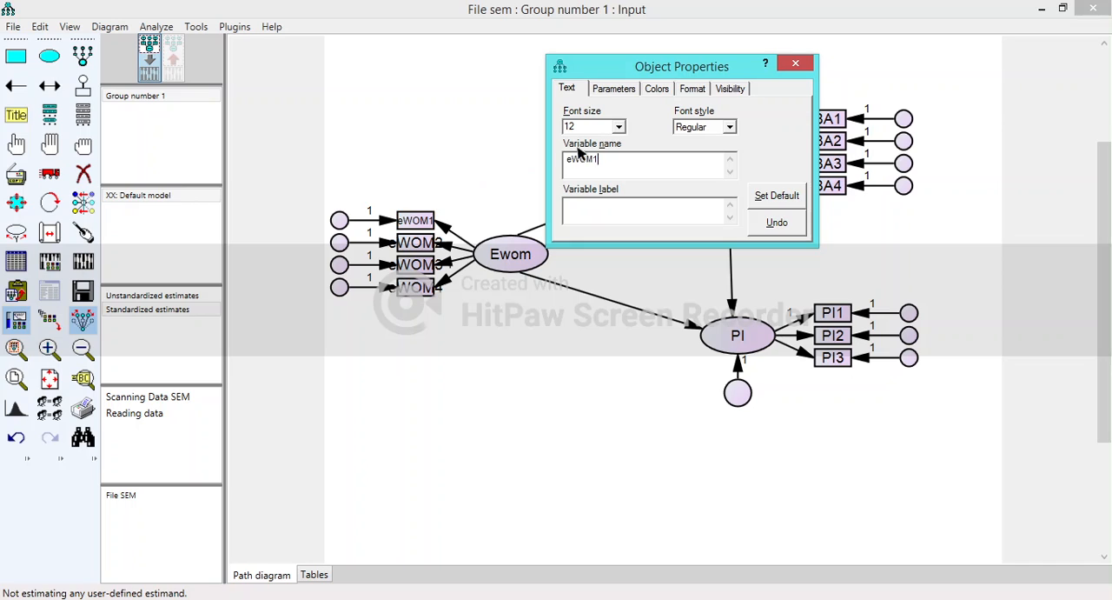
left_click(602, 130)
left_click(628, 159)
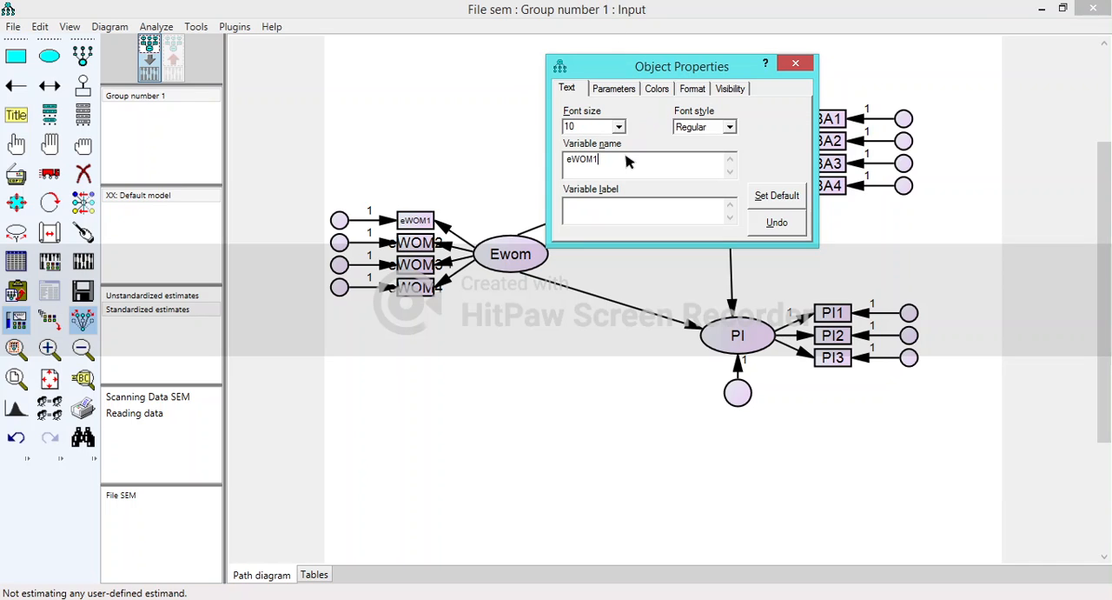
- Set the font size of the eWOM2, eWOM3 and eWOM4 indicators to 10 and close their properties
left_click(419, 243)
left_click(584, 128)
left_click(634, 164)
left_click(402, 260)
left_click(606, 128)
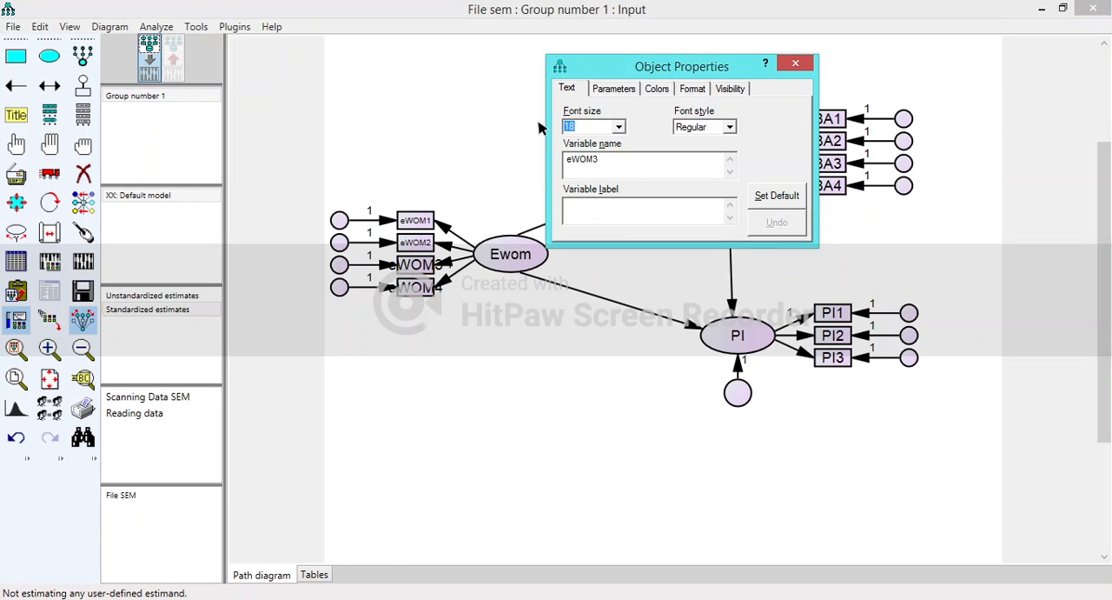
type("10")
left_click(641, 163)
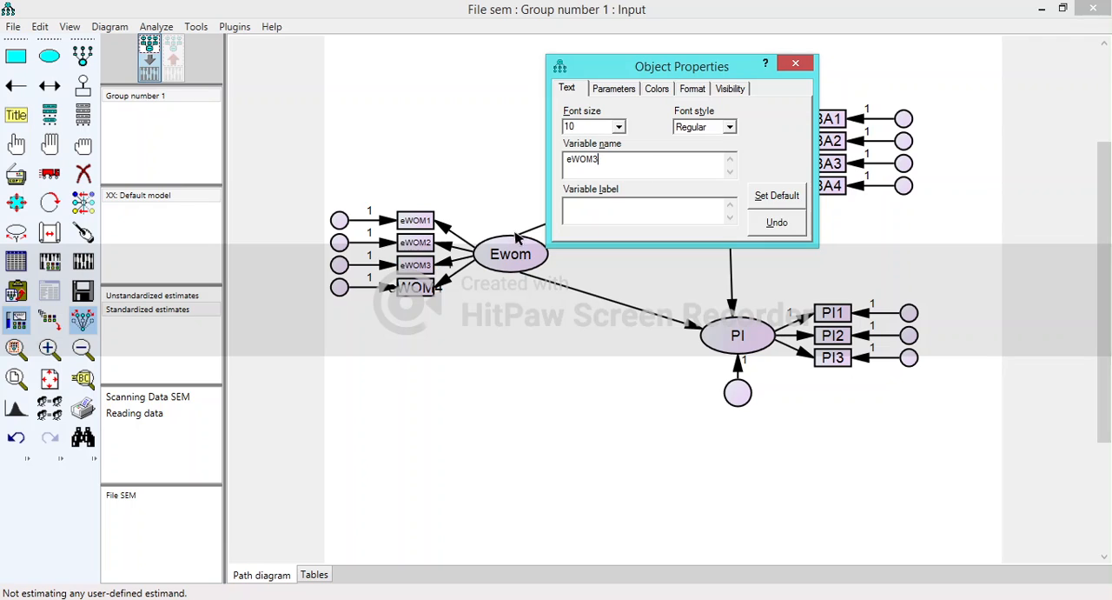
left_click(416, 288)
left_click(597, 128)
left_click(622, 168)
left_click(795, 63)
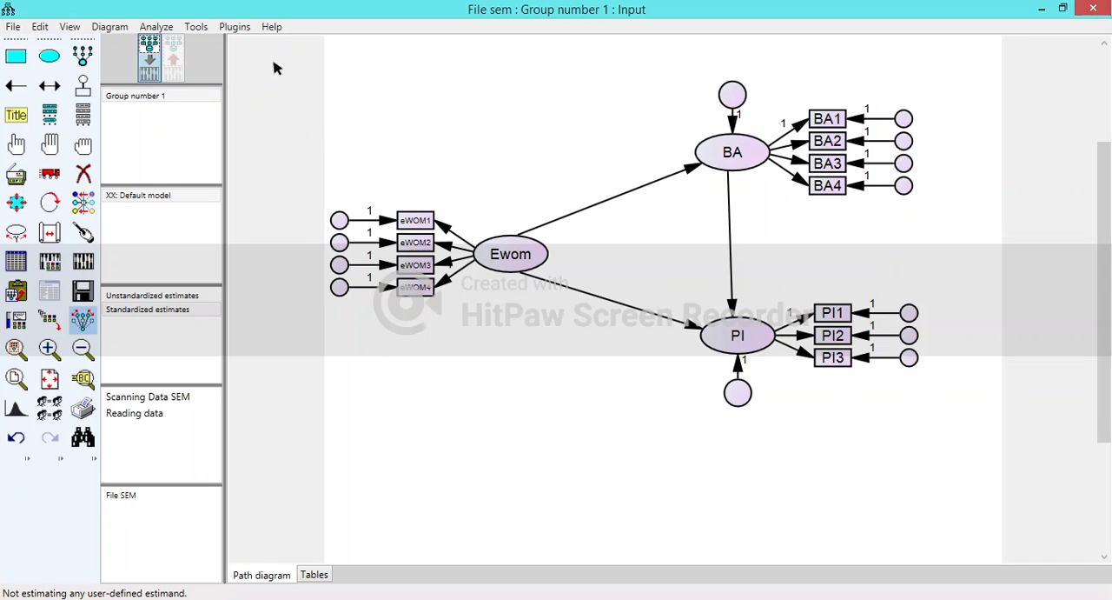
- Name all unobserved variables automatically with the Name Unobserved Variables plugin
left_click(241, 29)
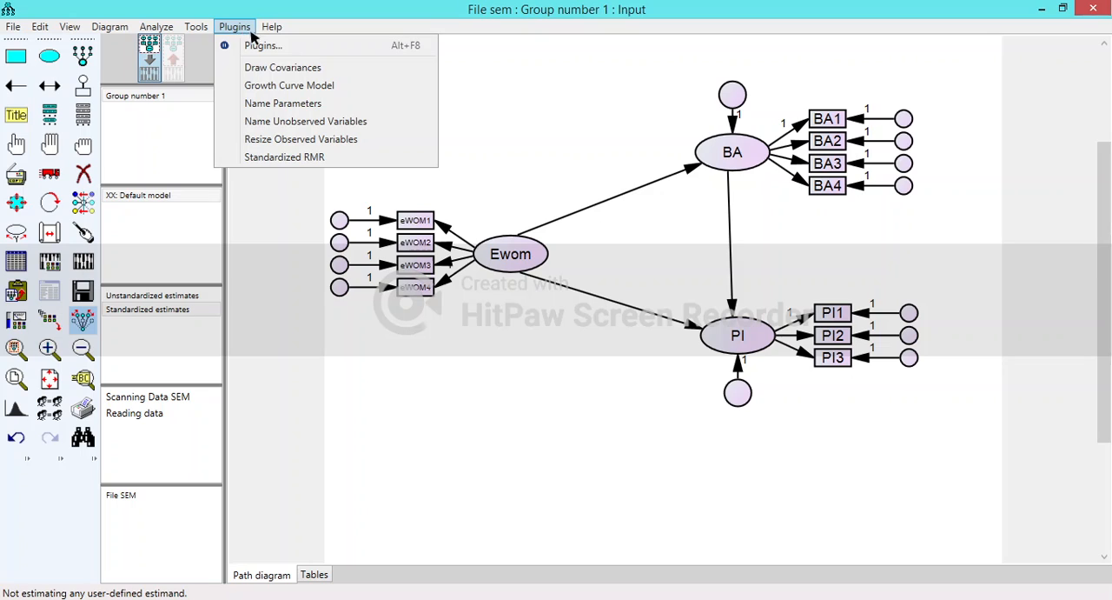
left_click(376, 123)
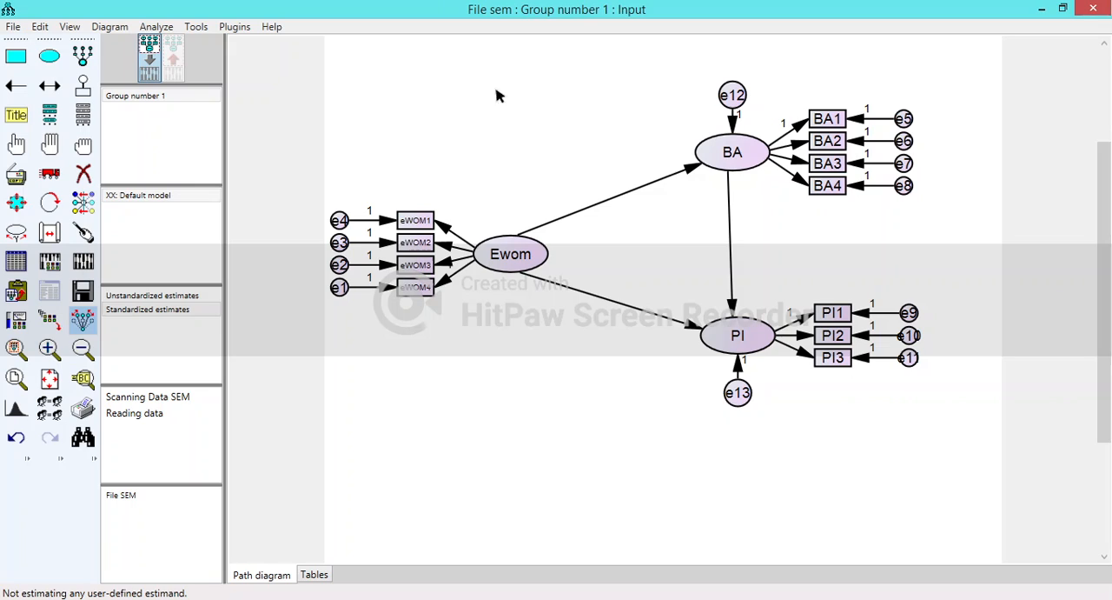
- Set the font size of the latent variables' residuals e12 and e13 to 12
double_click(738, 98)
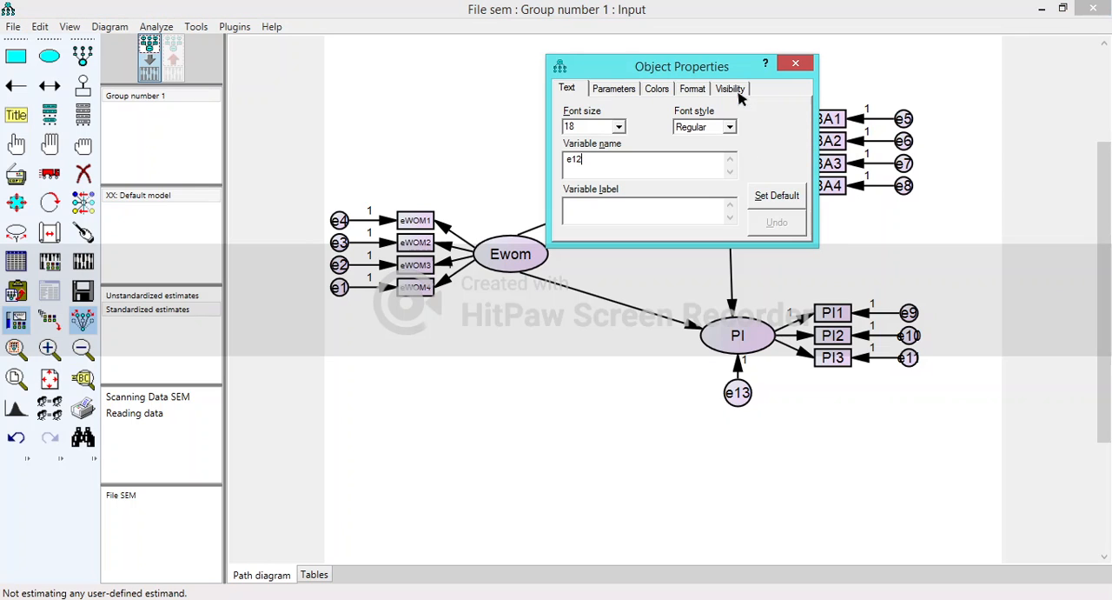
type("12")
left_click(738, 395)
- Set the font size of PI's indicator error terms e11, e10 and e9 to 10
left_click(909, 358)
left_click(715, 219)
type("11")
key("BackSpace")
key("BackSpace")
left_click_drag(596, 126, 520, 123)
type("10")
left_click(629, 164)
left_click(910, 337)
left_click_drag(596, 128, 536, 126)
type("10")
left_click(903, 312)
left_click_drag(593, 128, 533, 132)
type("10")
left_click(624, 166)
- Set the font size of BA's indicator error terms e8, e7, e6 and e5 to 10
left_click(906, 185)
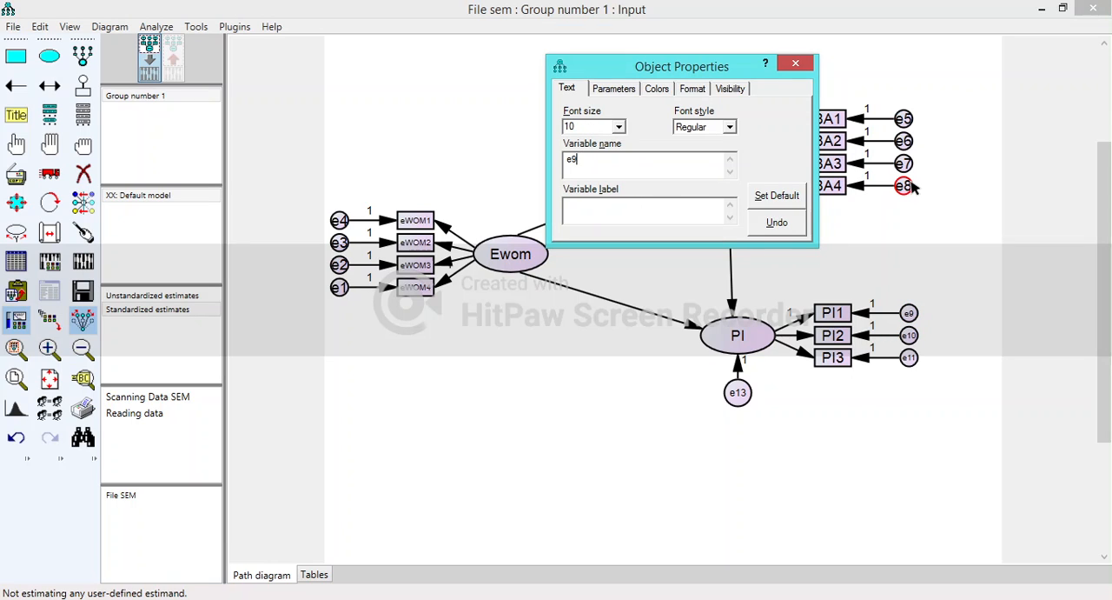
left_click_drag(603, 130, 513, 131)
type("10")
left_click(636, 169)
left_click(909, 166)
mouse_move(582, 128)
left_mouse_down()
mouse_move(540, 130)
mouse_move(594, 128)
mouse_move(532, 131)
mouse_move(581, 131)
left_mouse_up()
type("10")
left_click(620, 161)
left_click(905, 144)
type("10")
left_click(604, 165)
left_click(904, 116)
type("10")
left_click(594, 174)
- Set the font size of Ewom's indicator error terms e4, e3, e2 and e1 to 10 and close their properties
left_click(338, 220)
type("10")
left_click(604, 161)
left_click(338, 242)
type("10")
left_click(600, 167)
left_click(339, 265)
type("10")
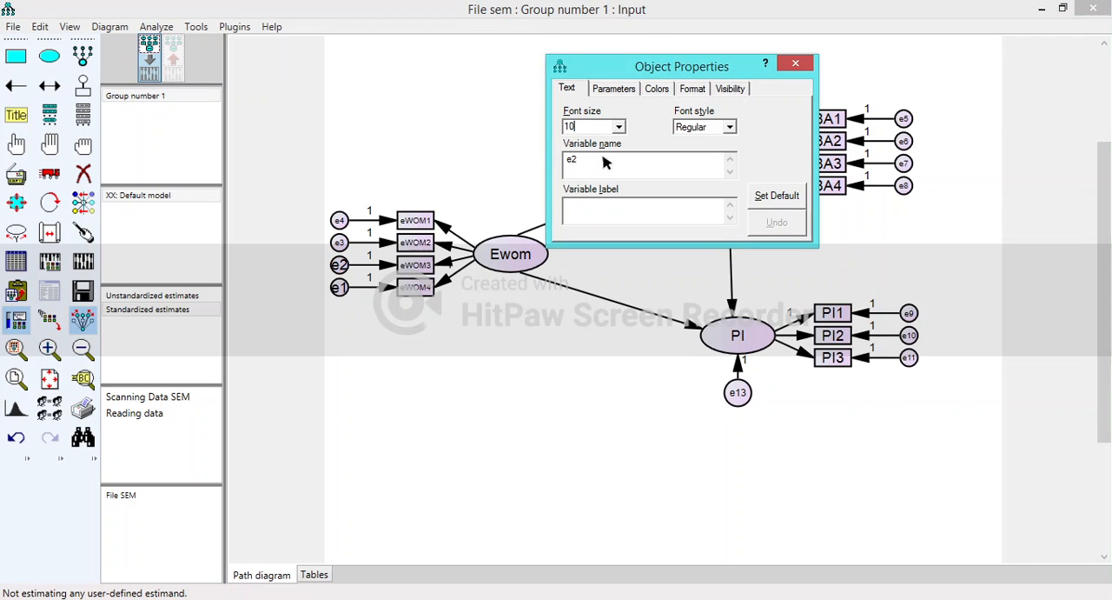
left_click(604, 164)
left_click(341, 289)
left_click_drag(579, 132, 552, 135)
type("10")
left_click(618, 168)
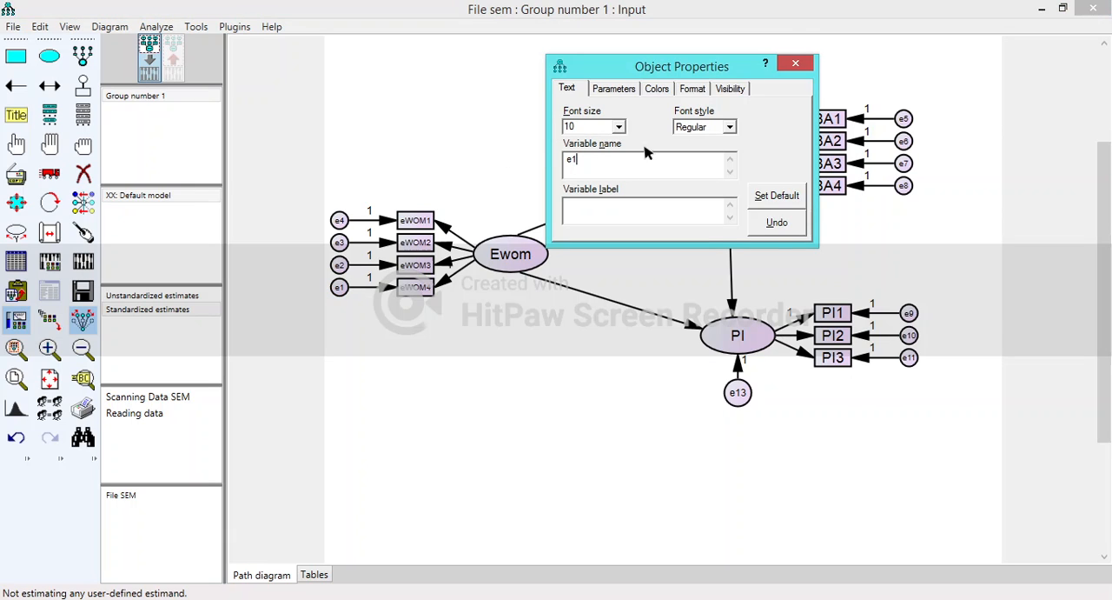
left_click(801, 64)
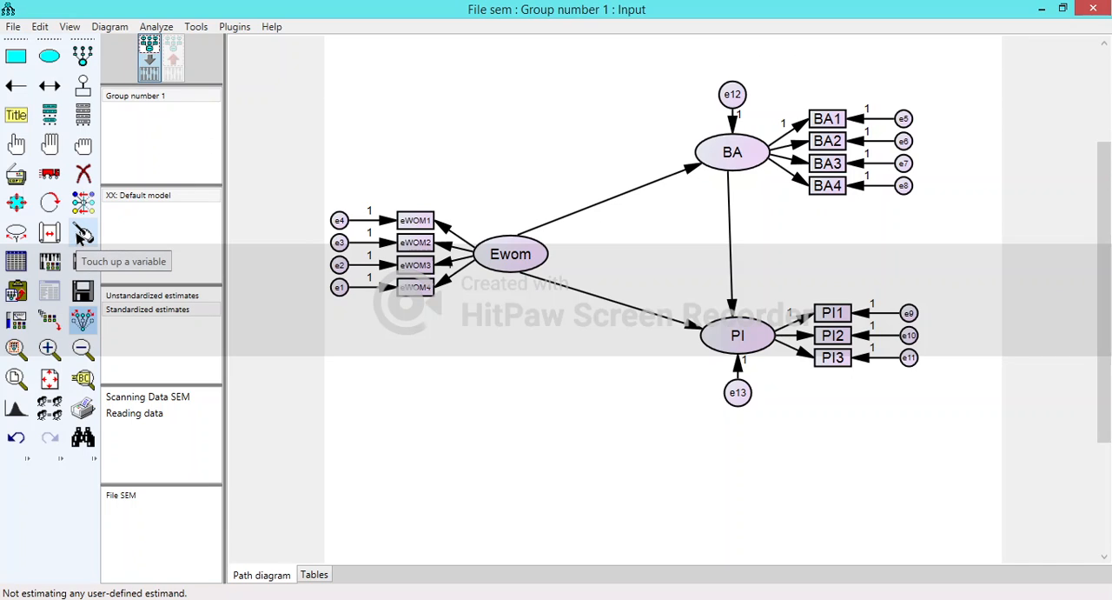
- Touch up PI, BA and Ewom so that the arrows connecting them attach neatly
left_click(80, 235)
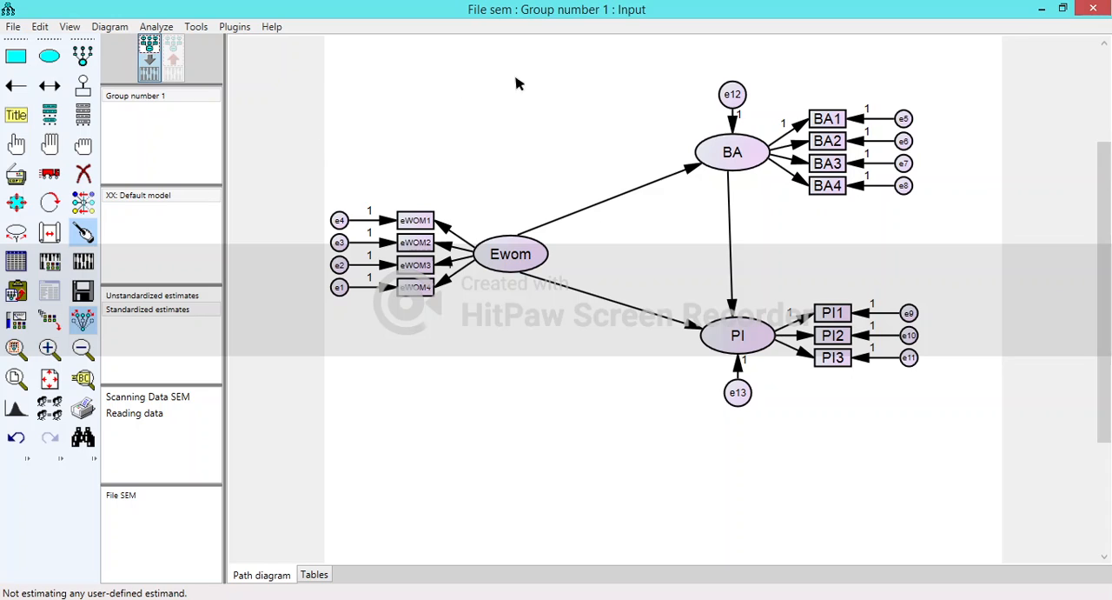
left_click(741, 339)
left_click(730, 154)
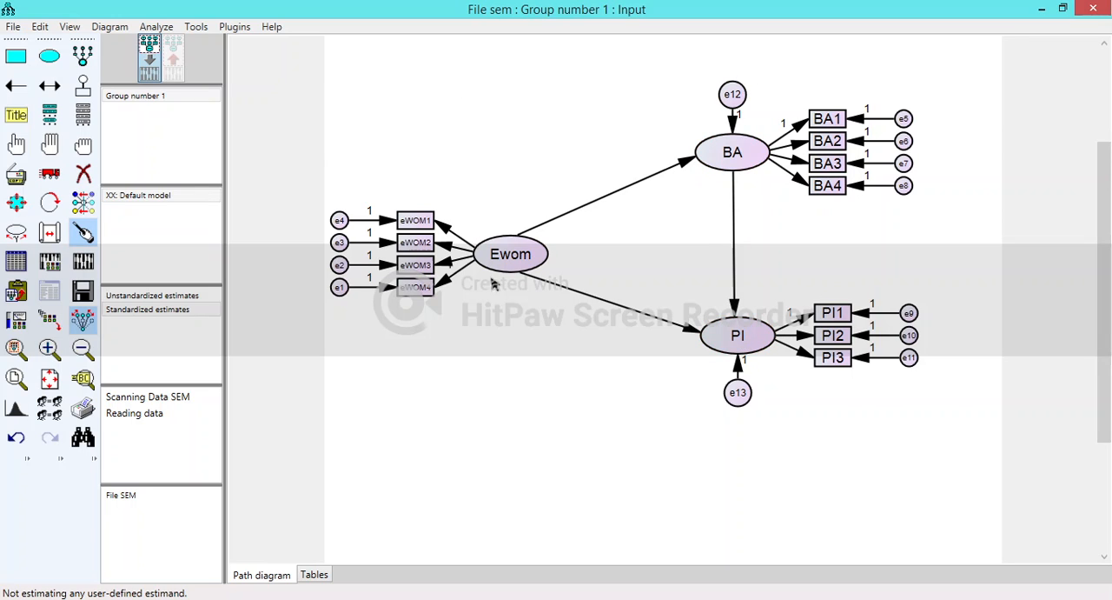
left_click(514, 254)
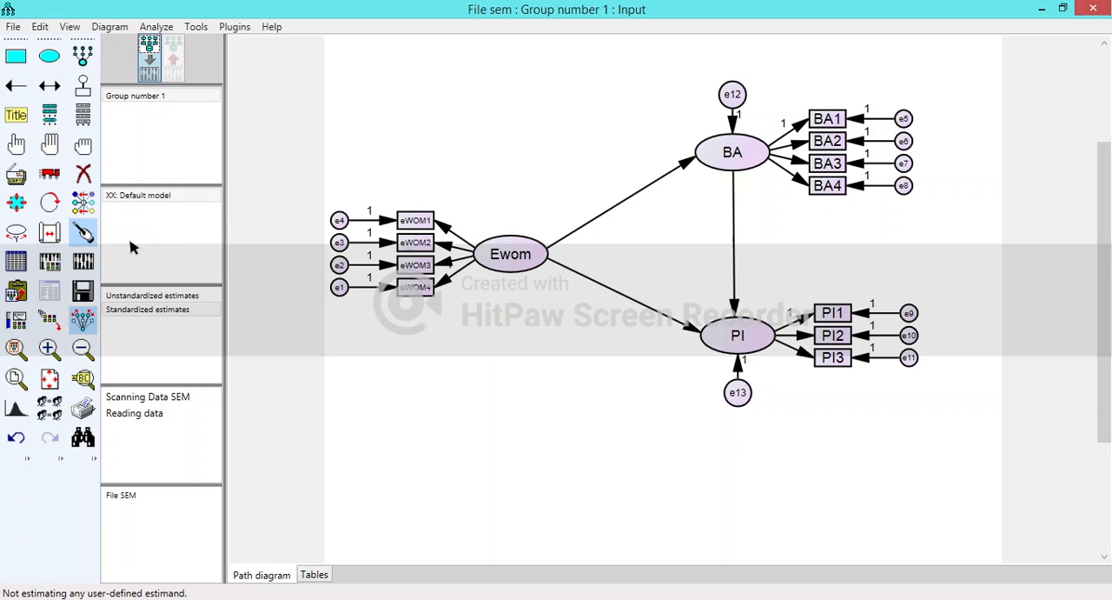
- Review the estimation method and the selected output options in the model's analysis properties
left_click(86, 235)
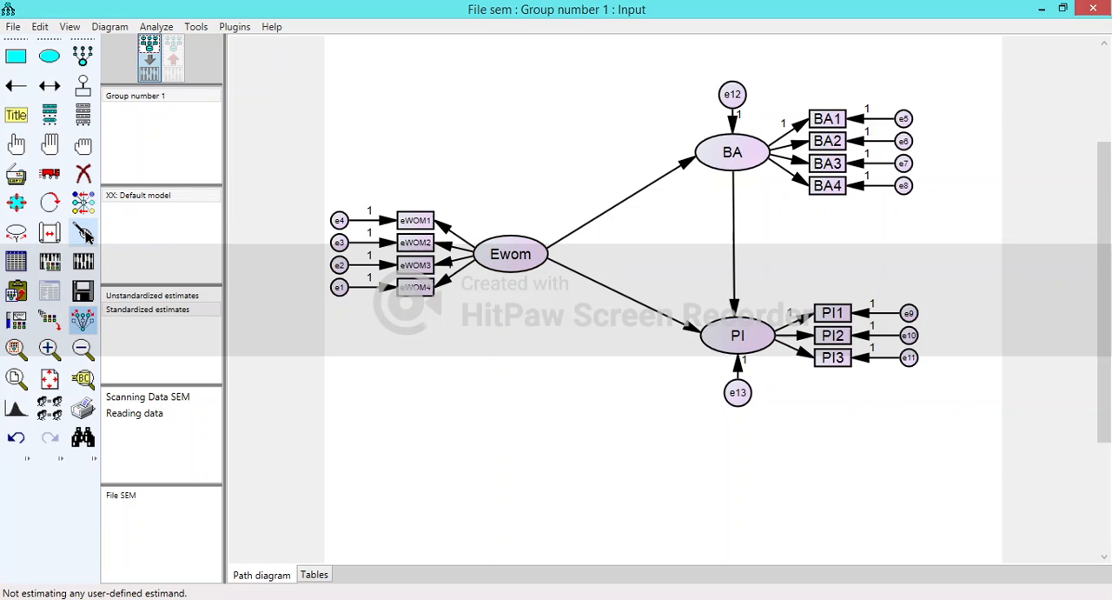
left_click(50, 261)
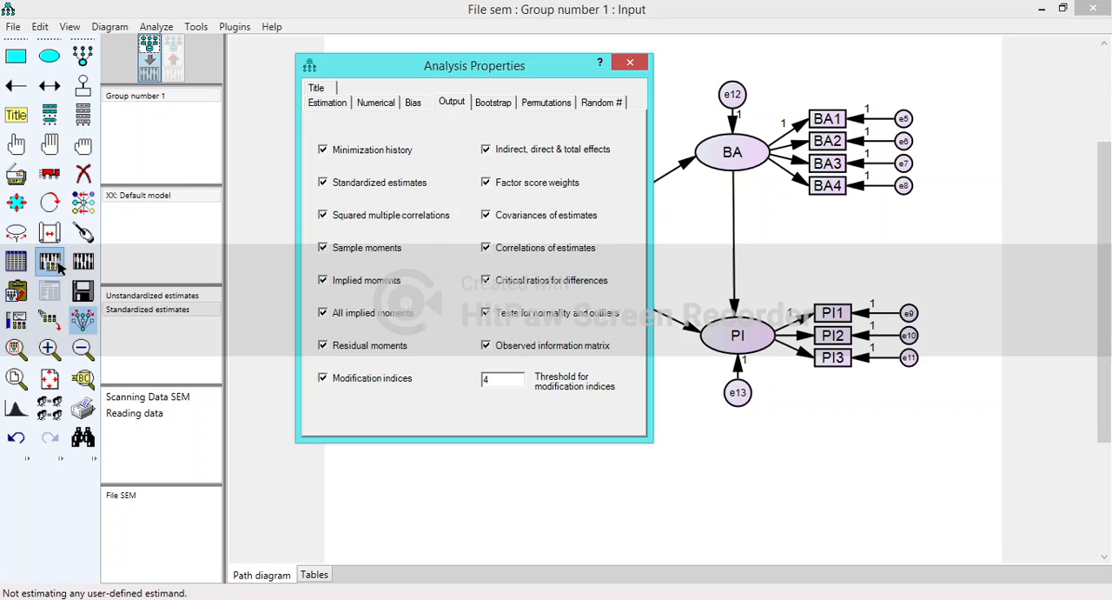
left_click(326, 104)
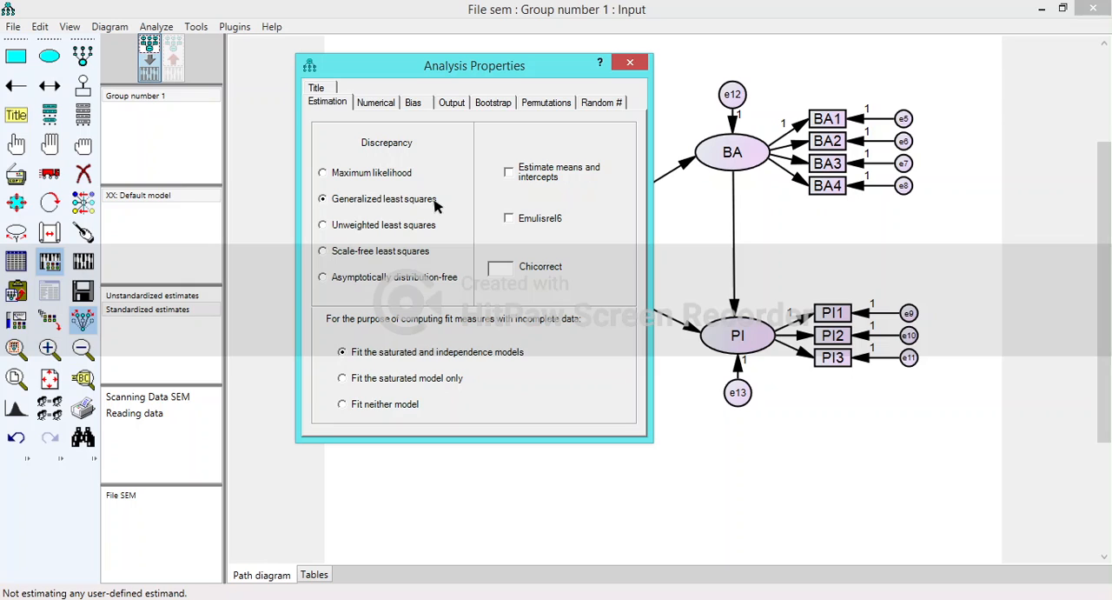
left_click(453, 103)
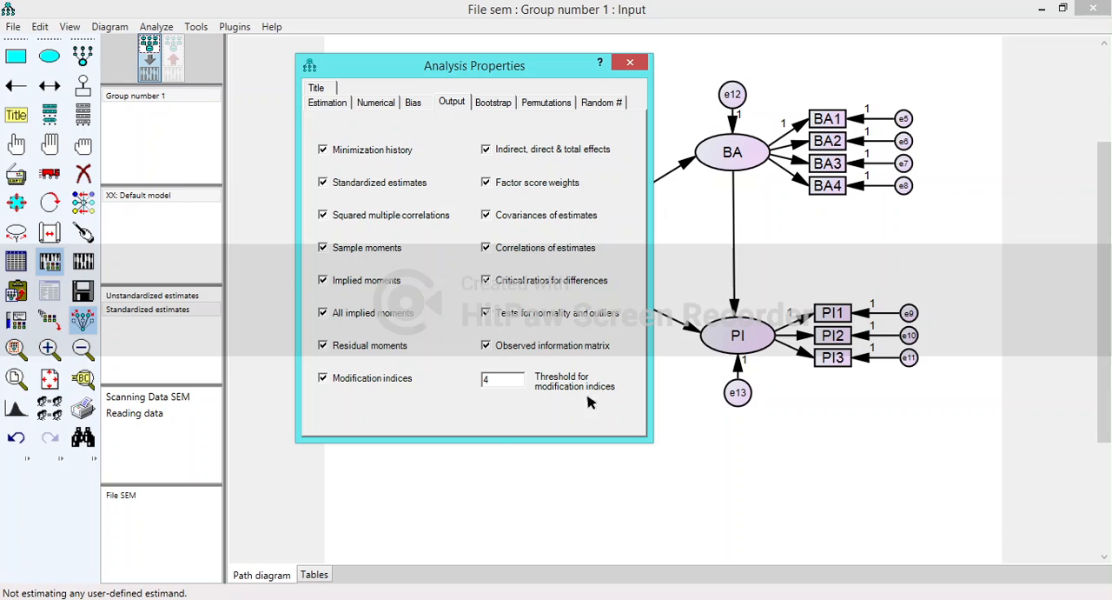
left_click(638, 68)
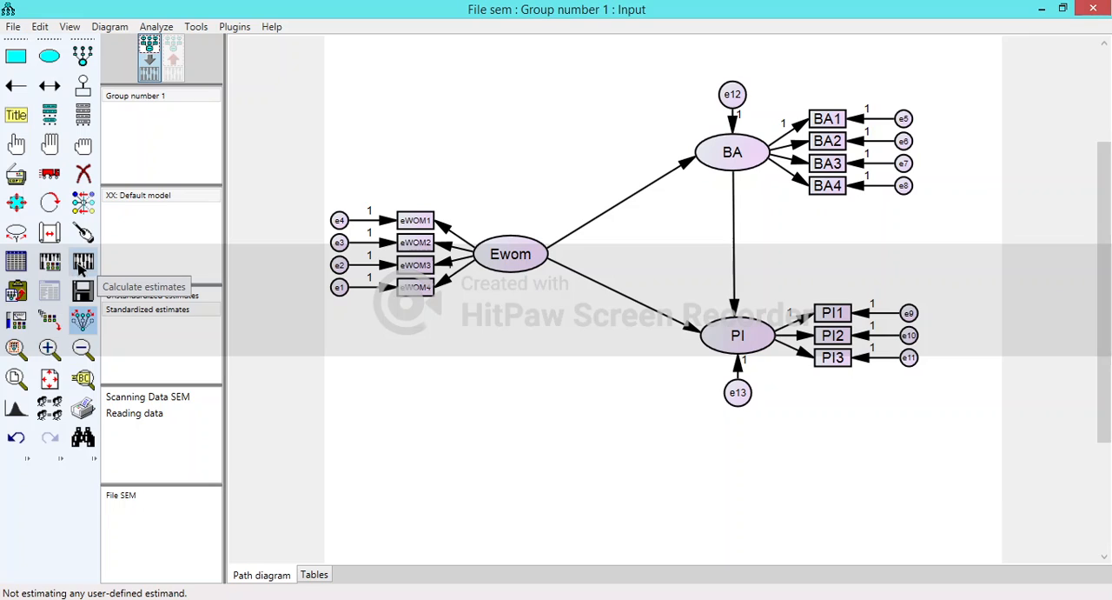
- Calculate the model's estimates and display the standardized estimates on the output path diagram
left_click(81, 270)
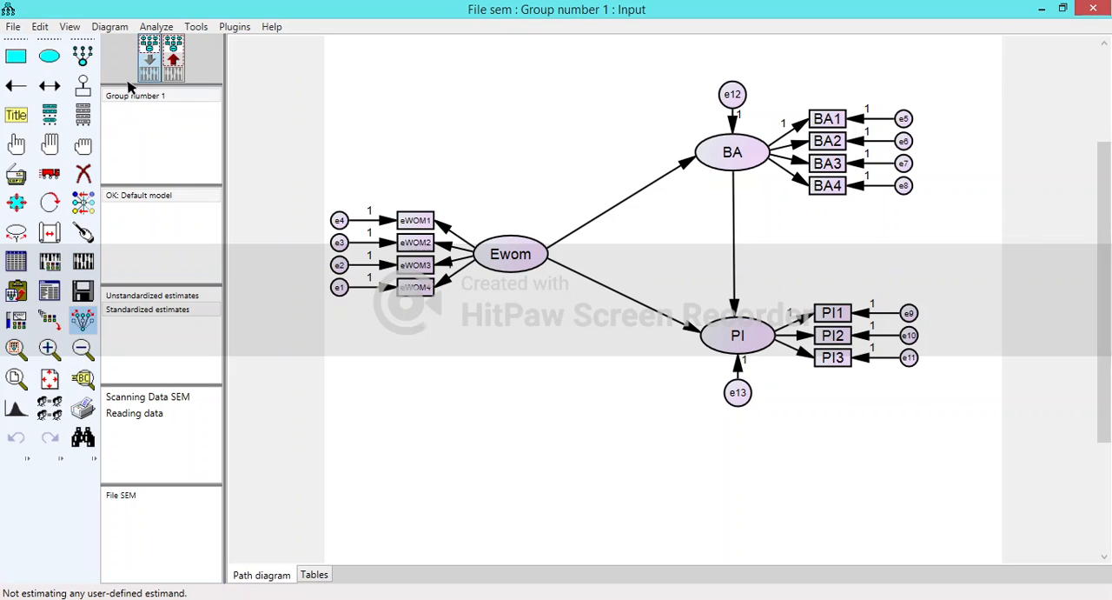
left_click(174, 59)
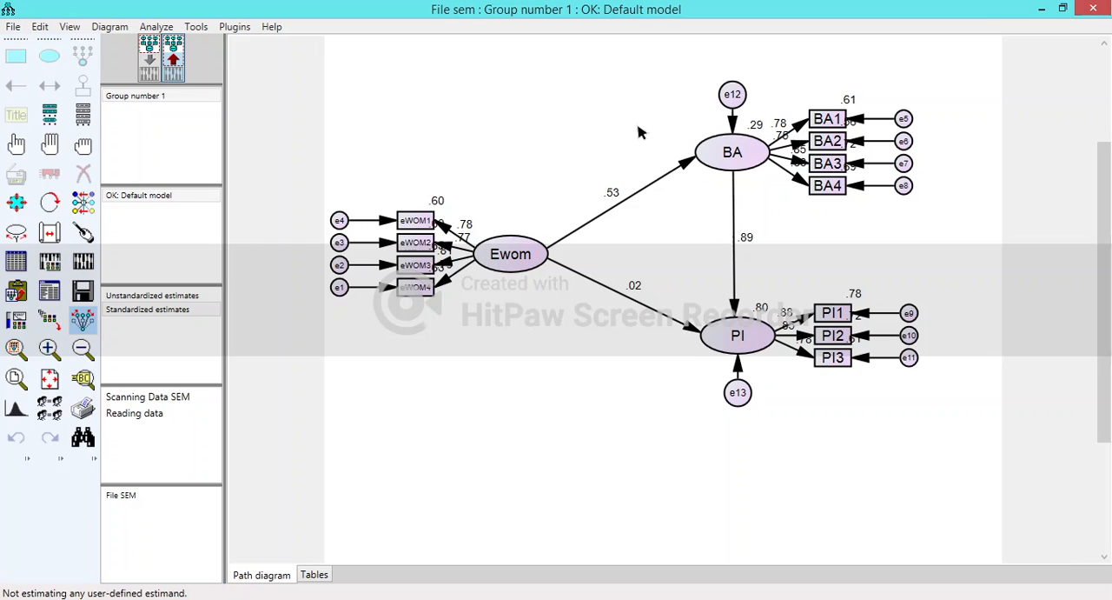
left_click(142, 313)
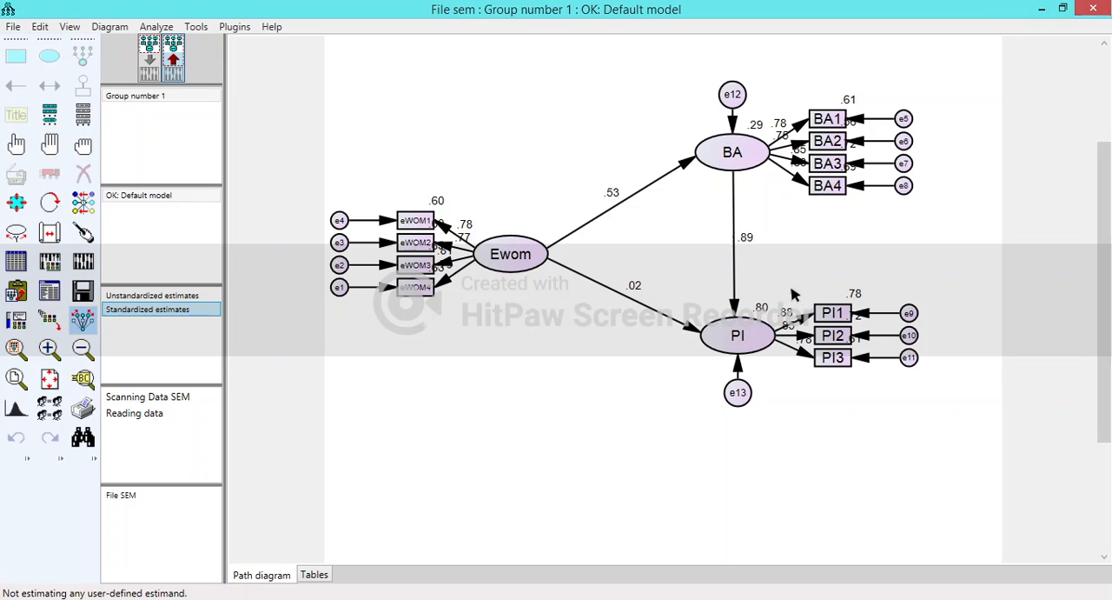
- Open the text output of the analysis and examine the assessment of normality for the indicators
left_click(51, 290)
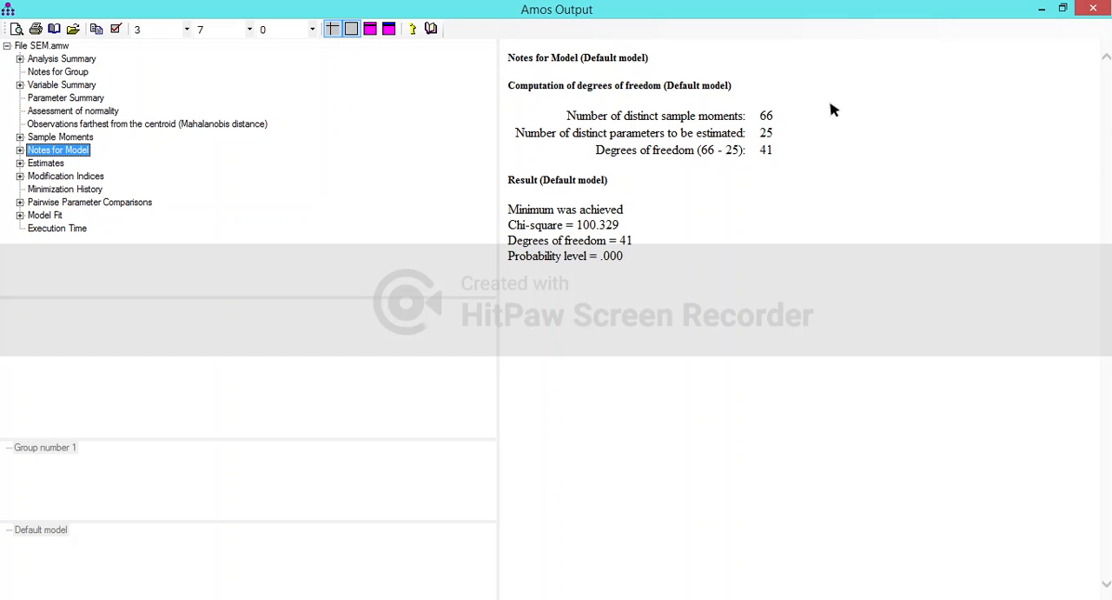
left_click(62, 113)
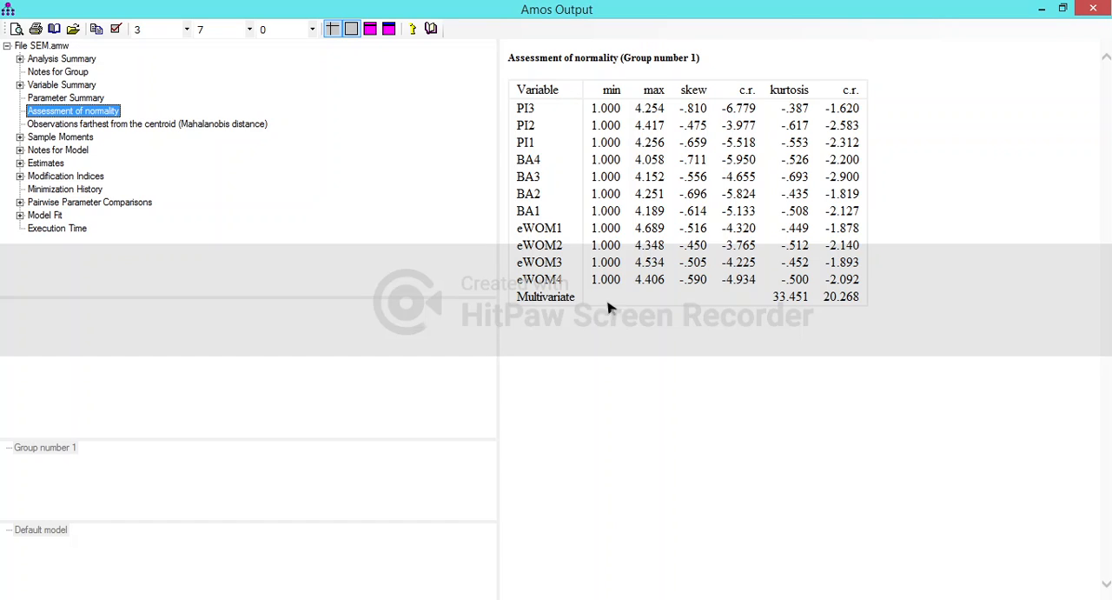
- Examine the estimates output: regression weights, standardized regression weights, variances and squared multiple correlations
left_click(38, 165)
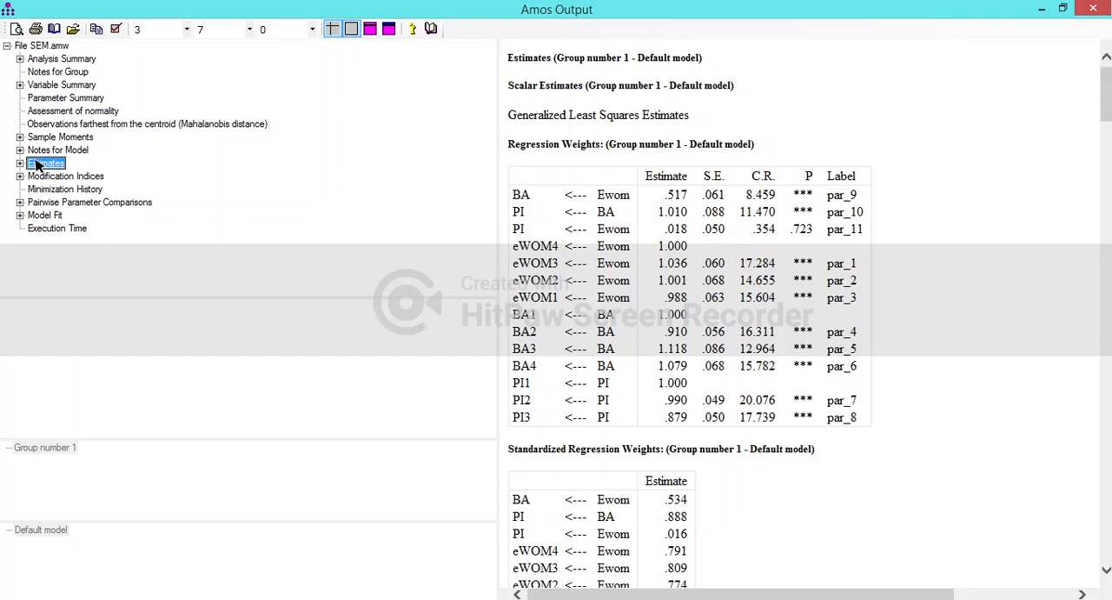
left_click(979, 207)
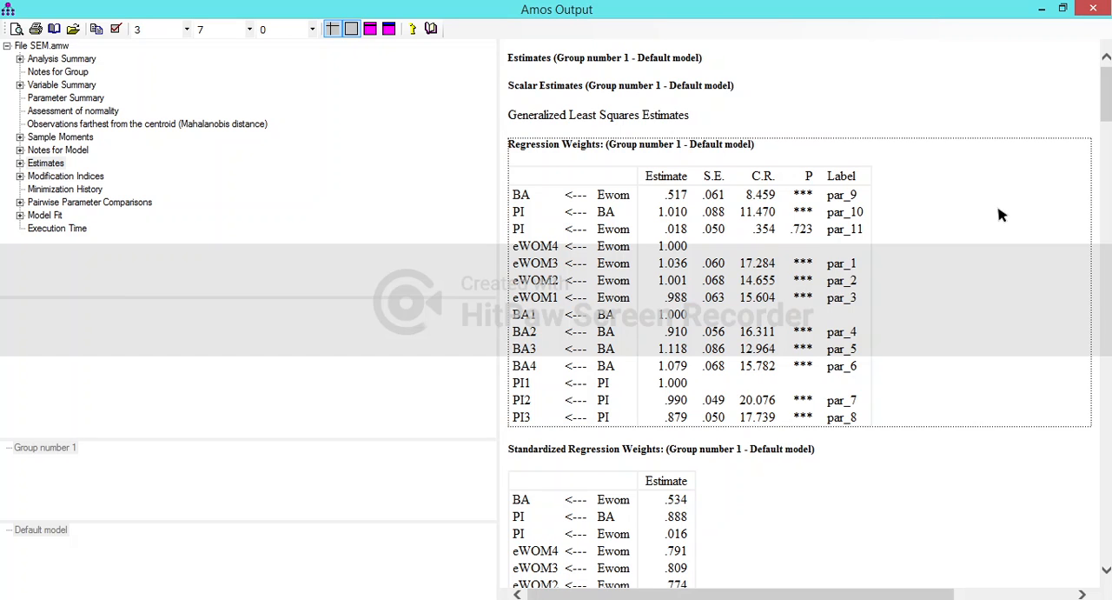
scroll(998, 214, "down", 5)
scroll(1000, 215, "down", 5)
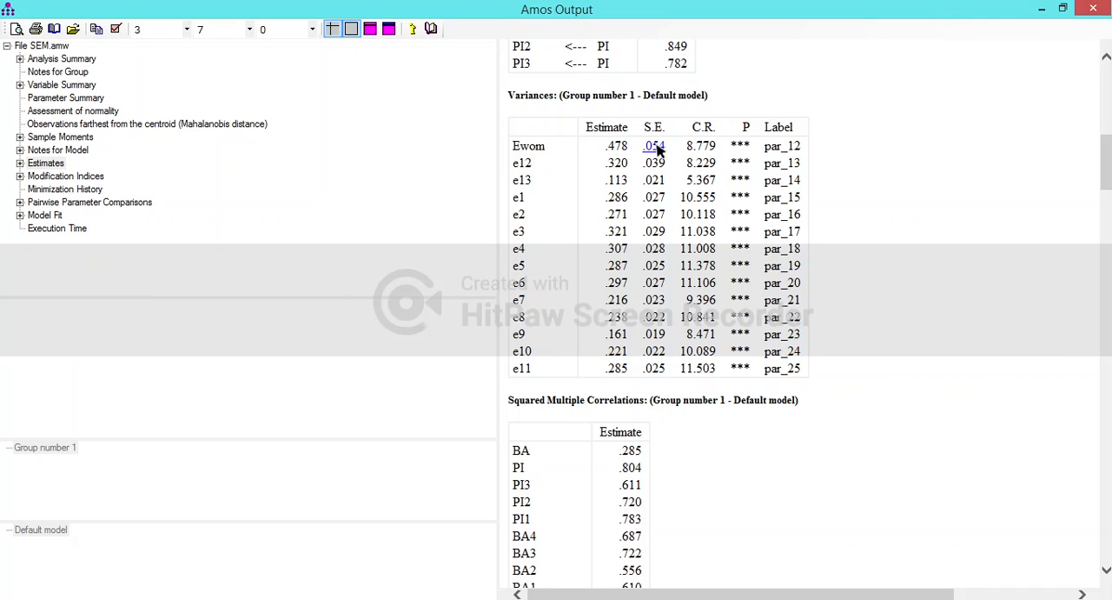
scroll(686, 150, "down", 2)
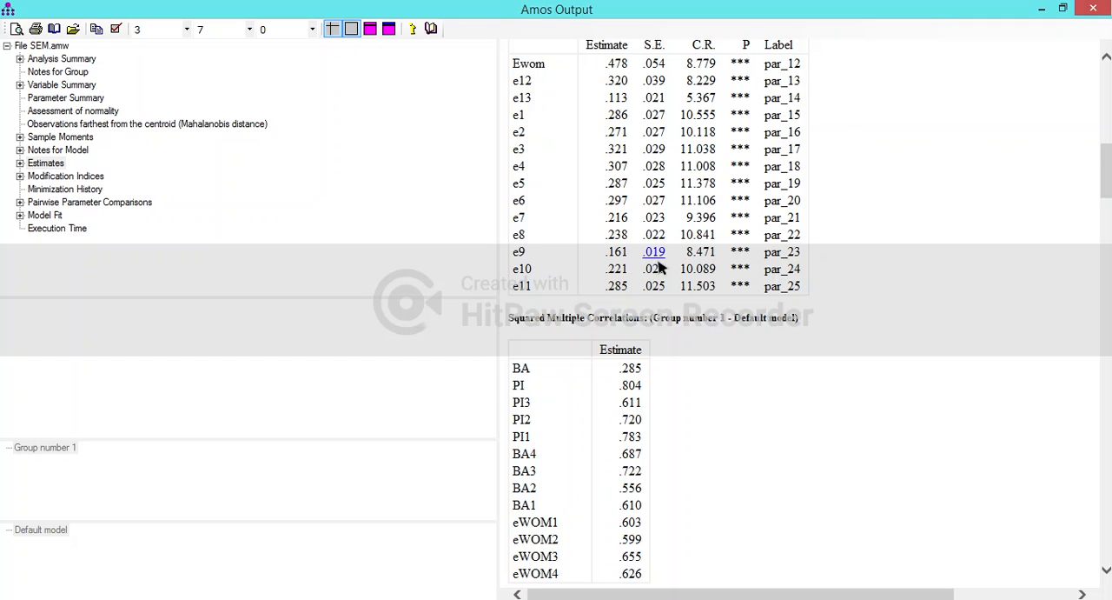
scroll(658, 301, "up", 2)
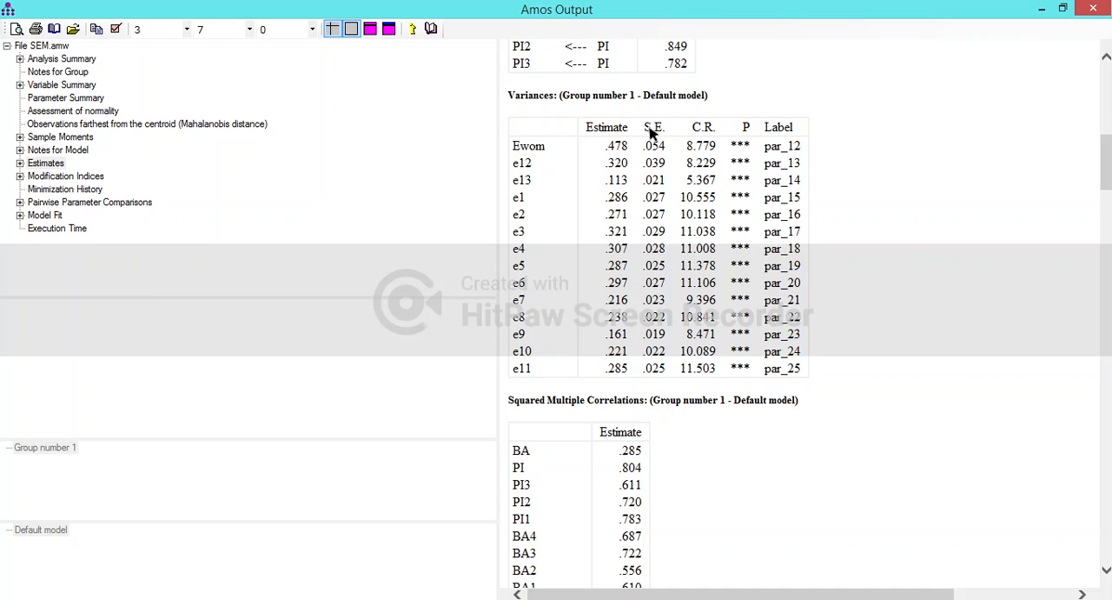
scroll(666, 264, "down", 10)
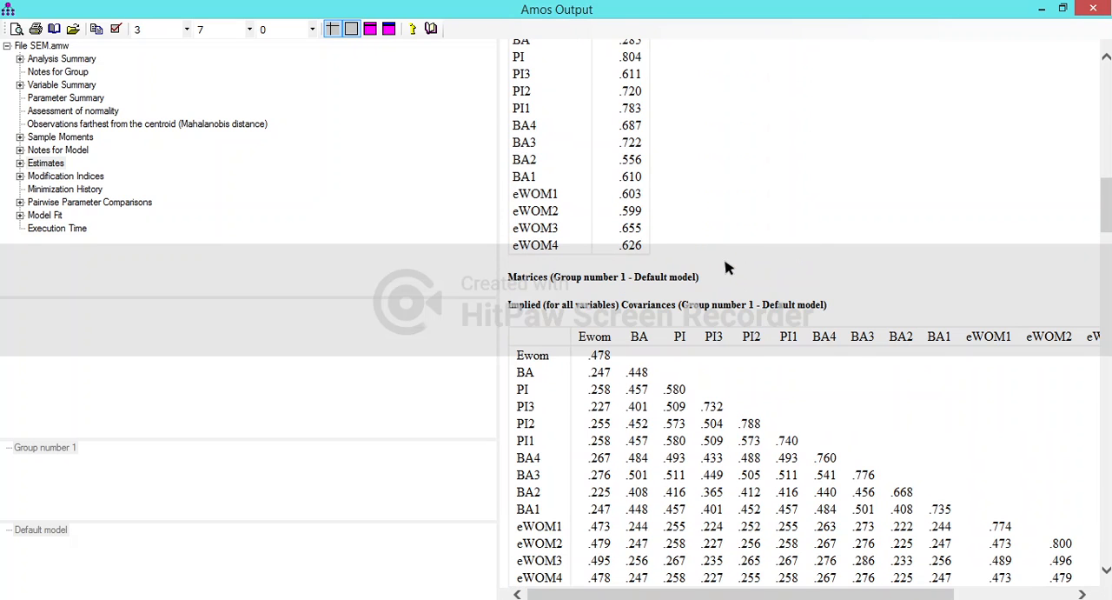
scroll(730, 268, "up", 10)
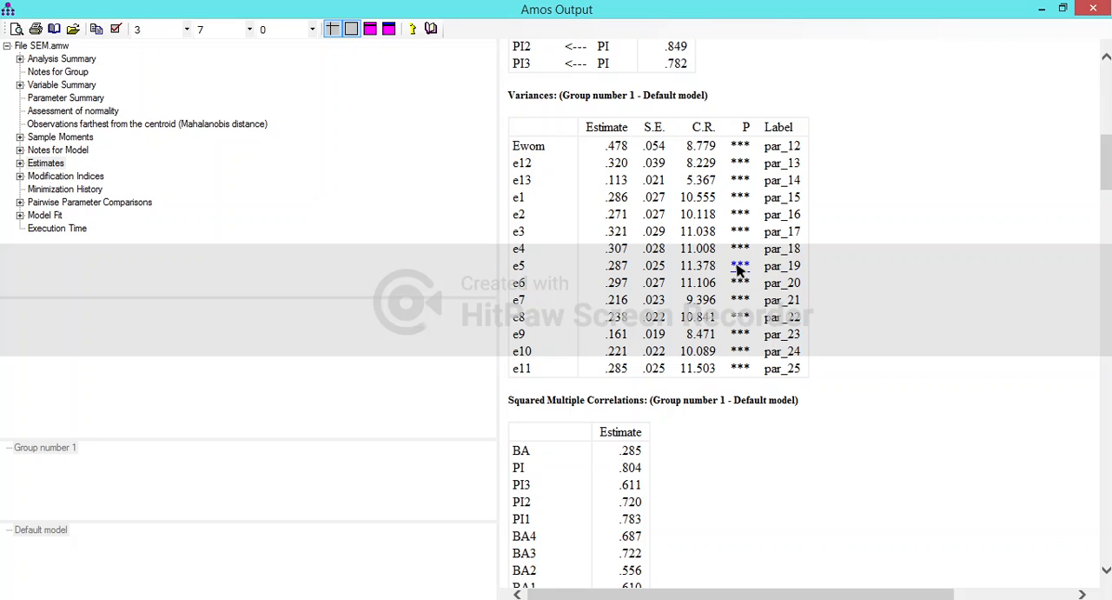
scroll(737, 269, "up", 16)
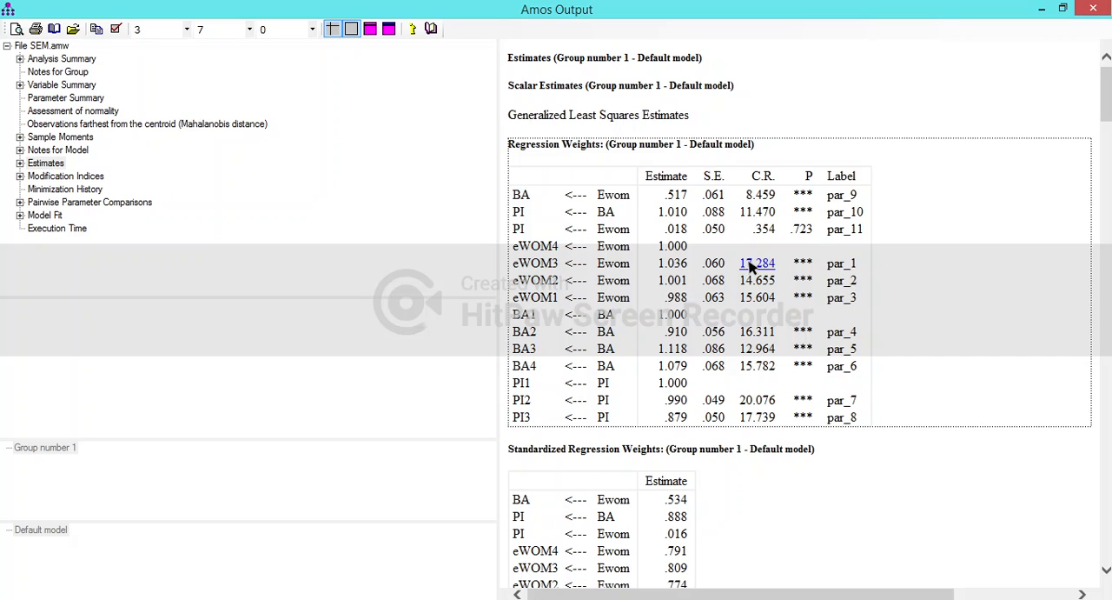
scroll(730, 265, "down", 8)
scroll(702, 273, "down", 3)
scroll(702, 273, "up", 4)
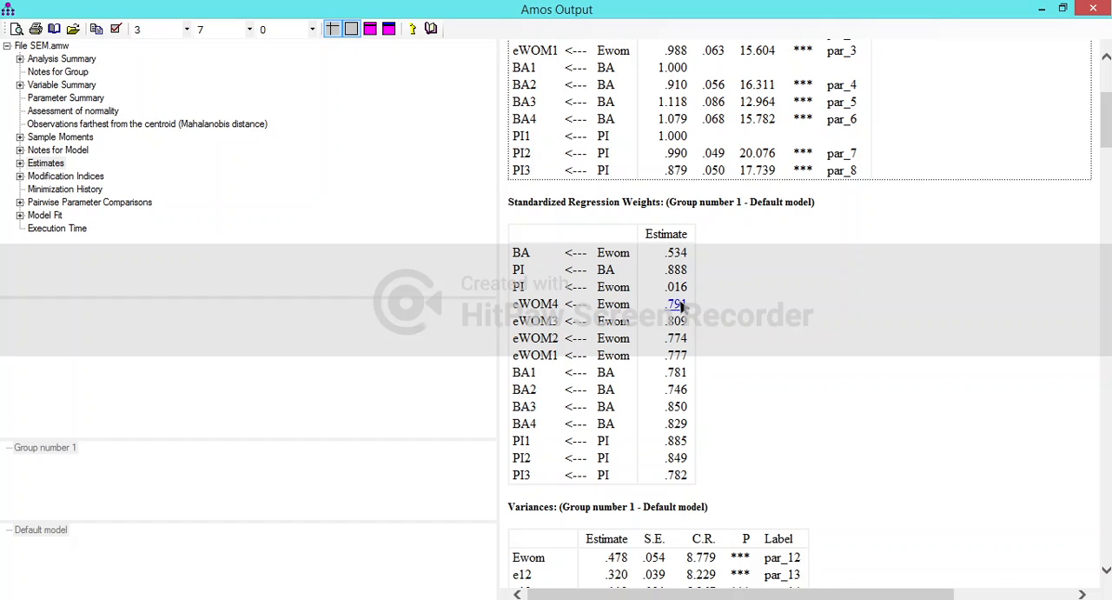
scroll(680, 304, "up", 5)
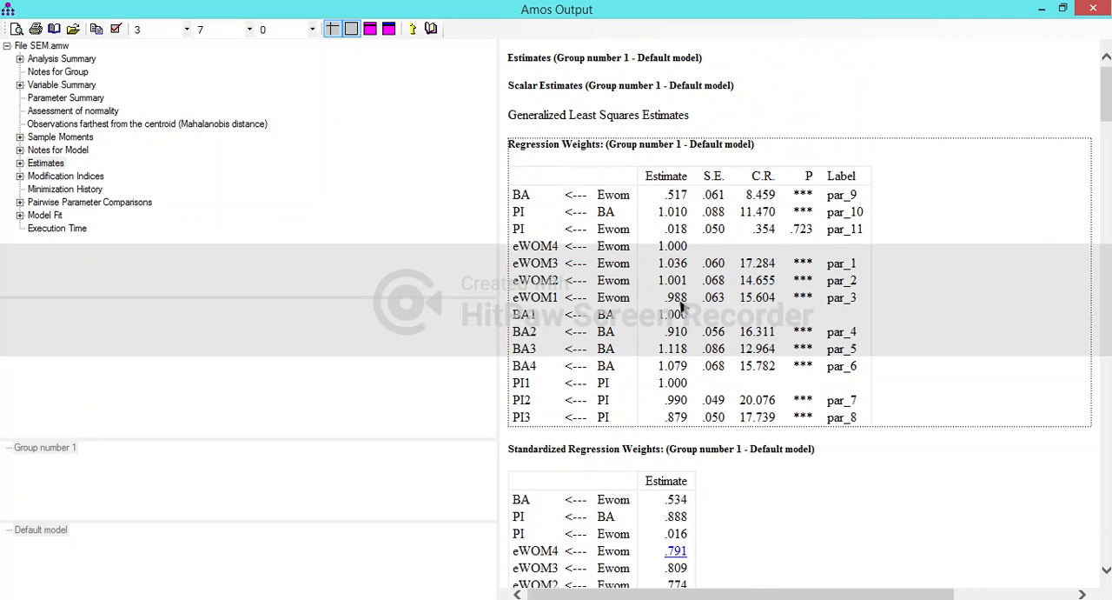
scroll(682, 304, "down", 8)
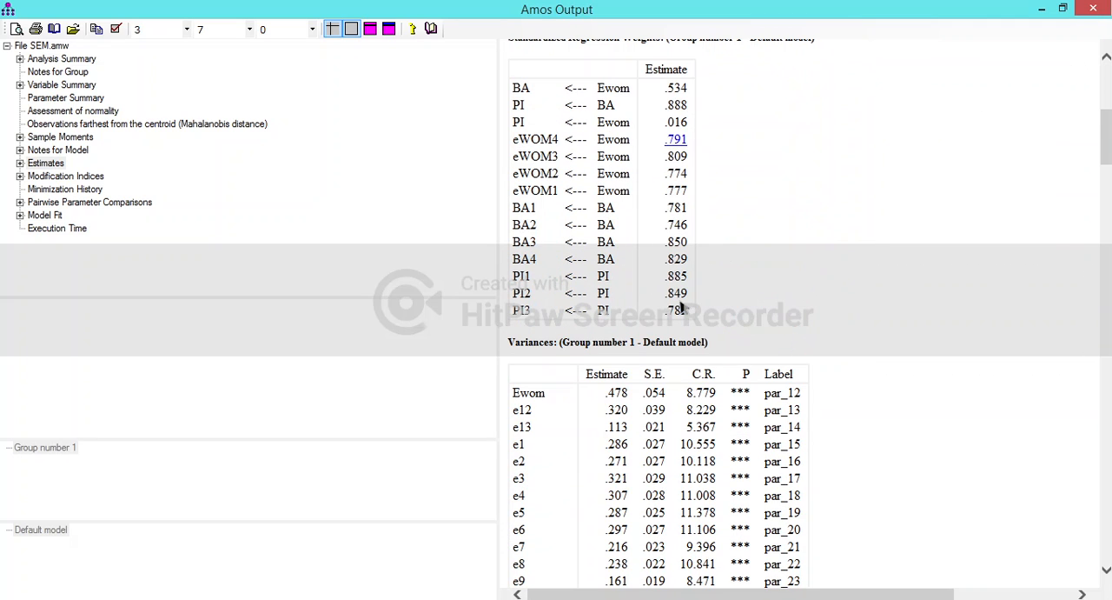
scroll(682, 306, "up", 3)
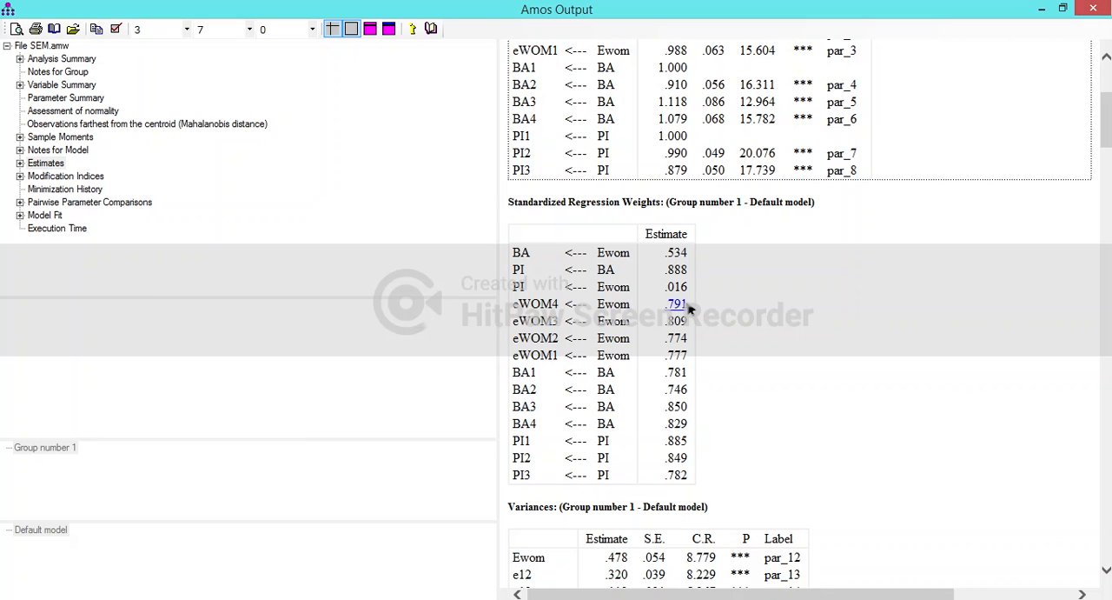
scroll(689, 306, "up", 3)
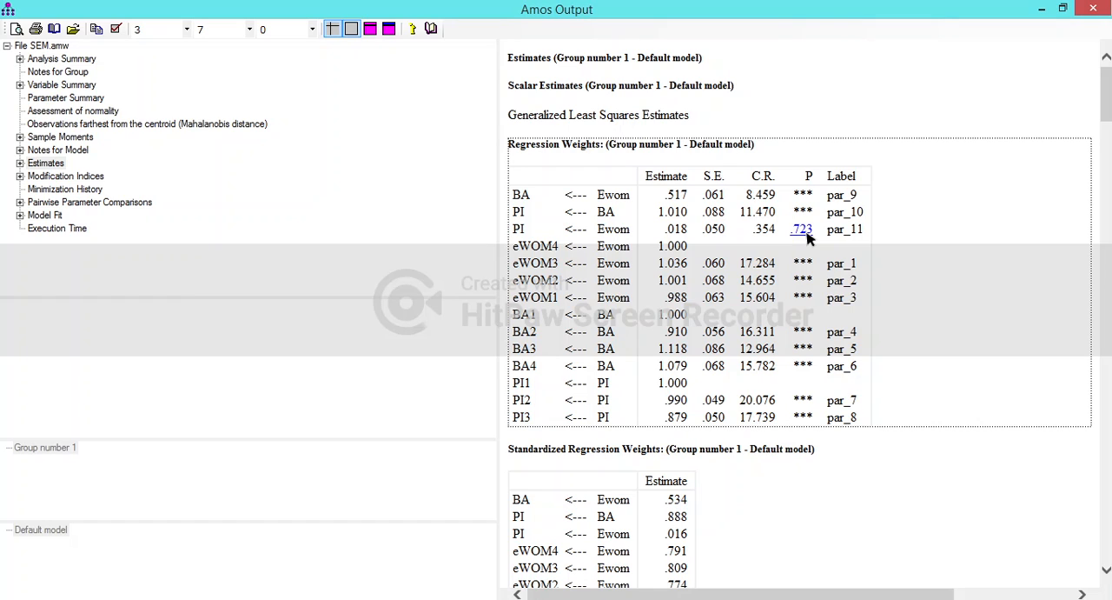
- Examine the model fit summary, from CMIN, GFI and the baseline comparisons through RMSEA, AIC, ECVI and HOELTER
left_click(43, 216)
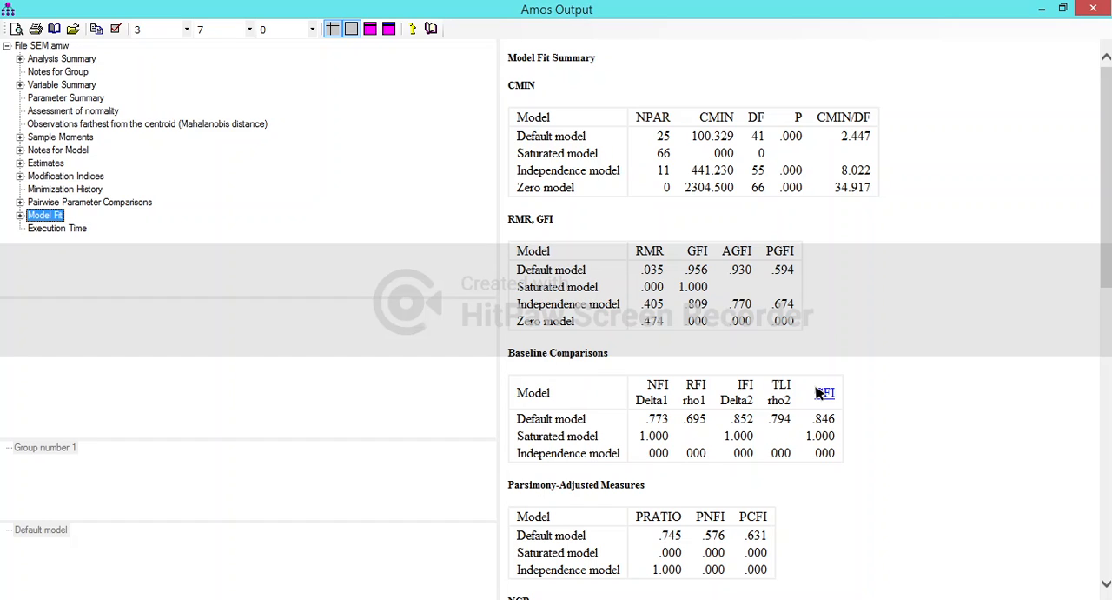
left_click(1005, 363)
scroll(1005, 363, "down", 3)
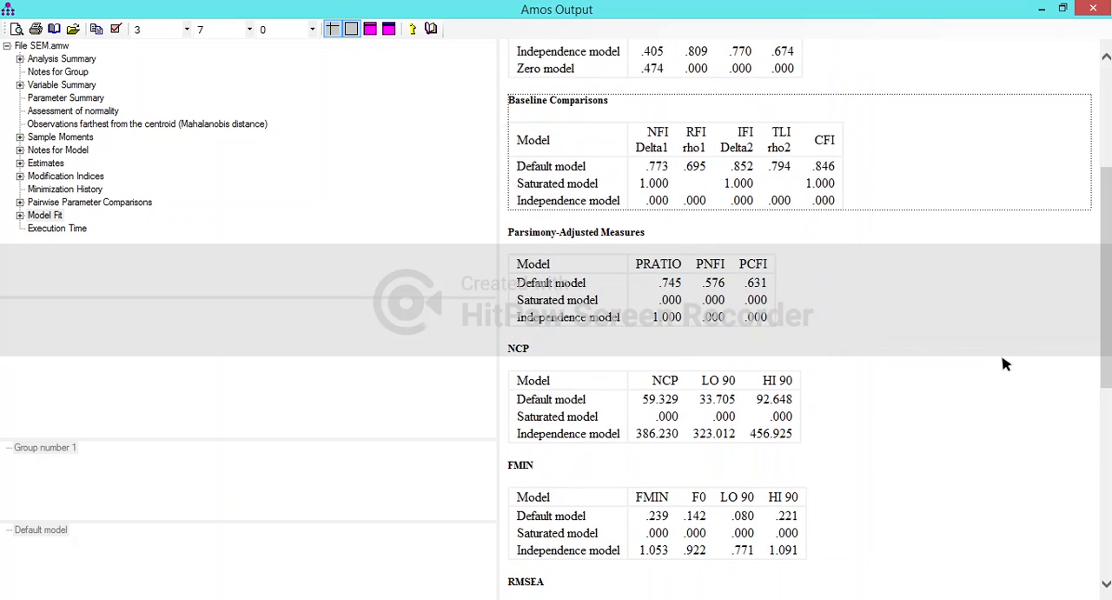
scroll(1004, 363, "down", 4)
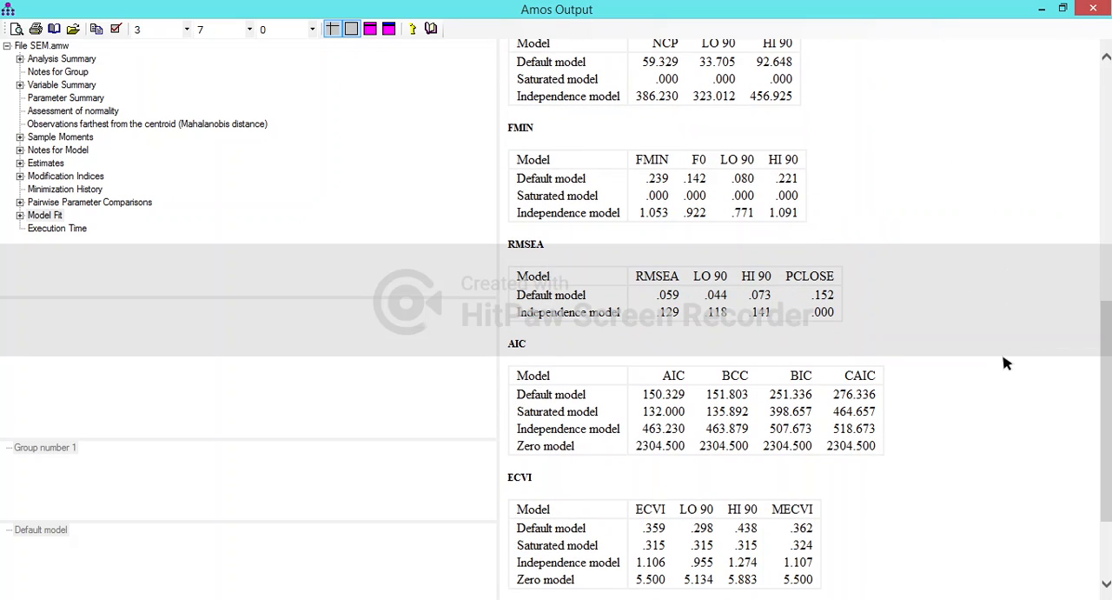
scroll(1005, 363, "down", 2)
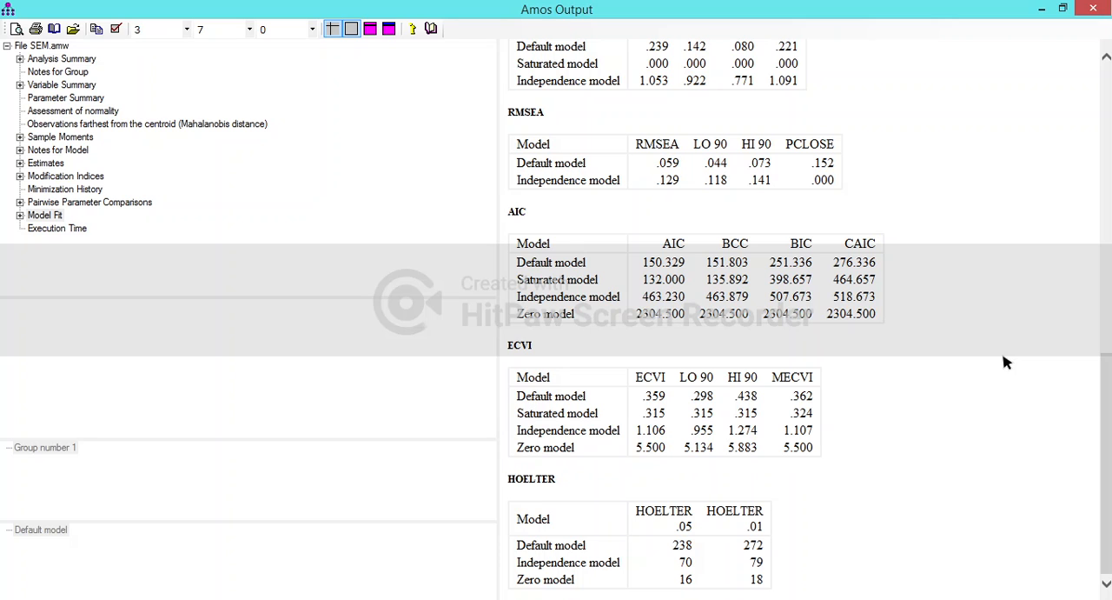
scroll(958, 354, "up", 5)
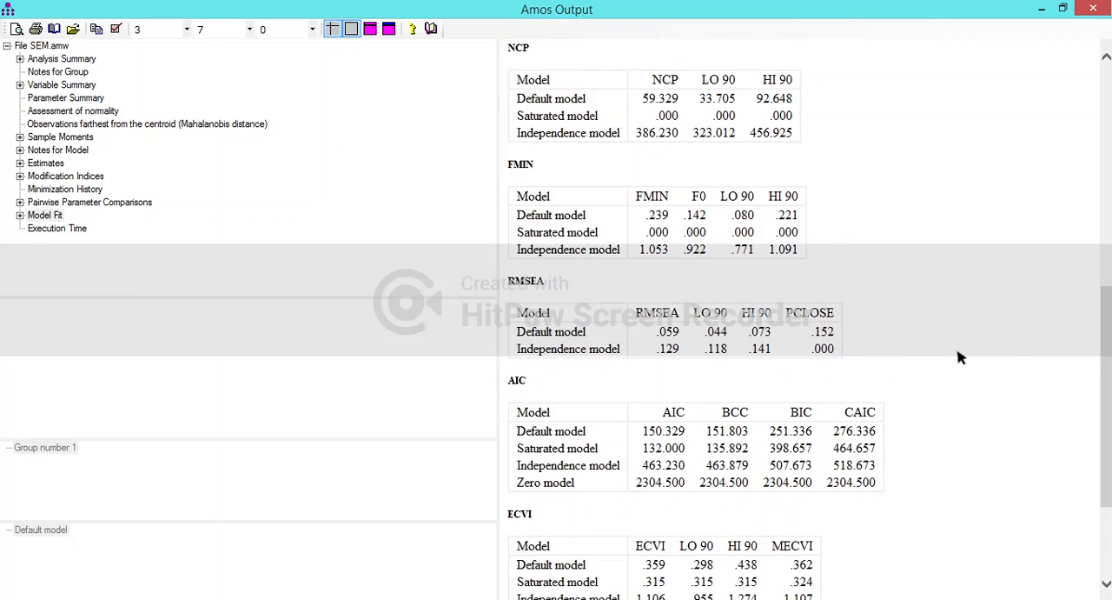
scroll(956, 352, "up", 3)
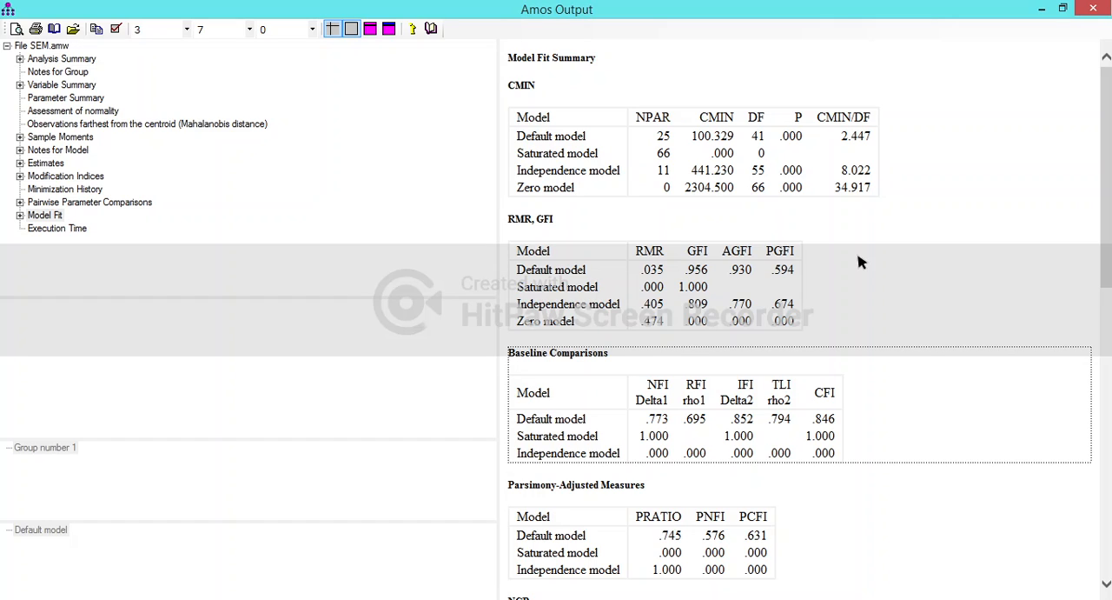
- Examine the modification indices for the default model's covariances, variances and regression weights
left_click(99, 178)
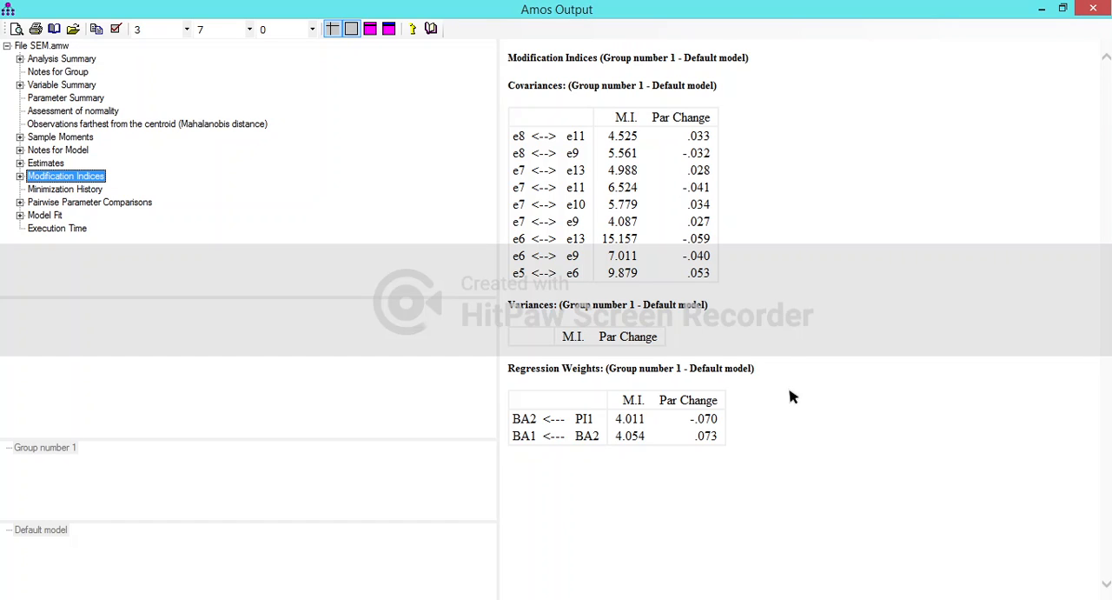
mouse_move(763, 598)
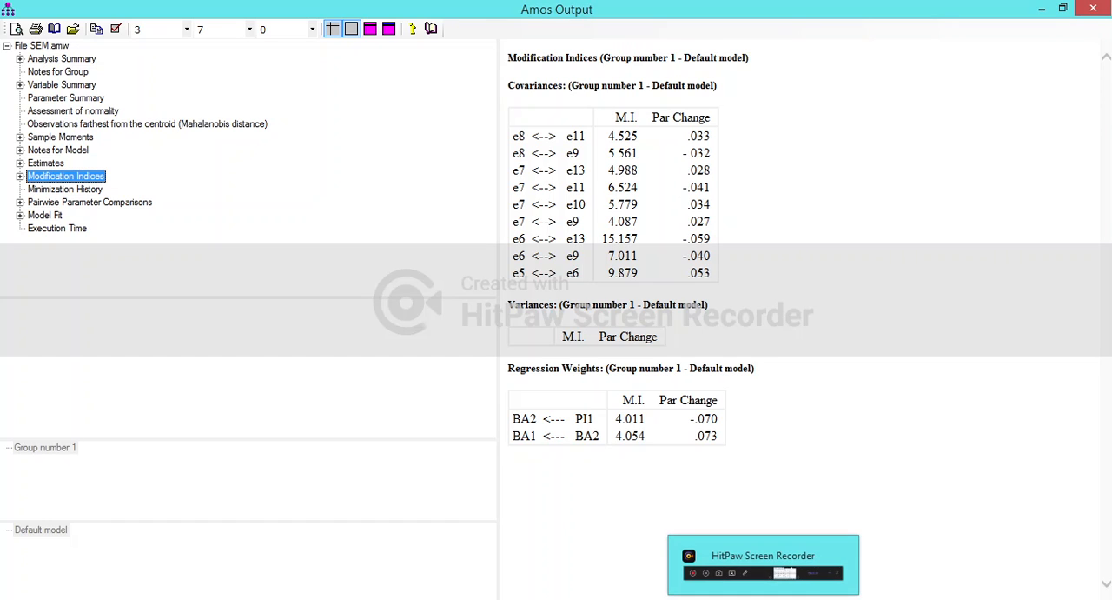